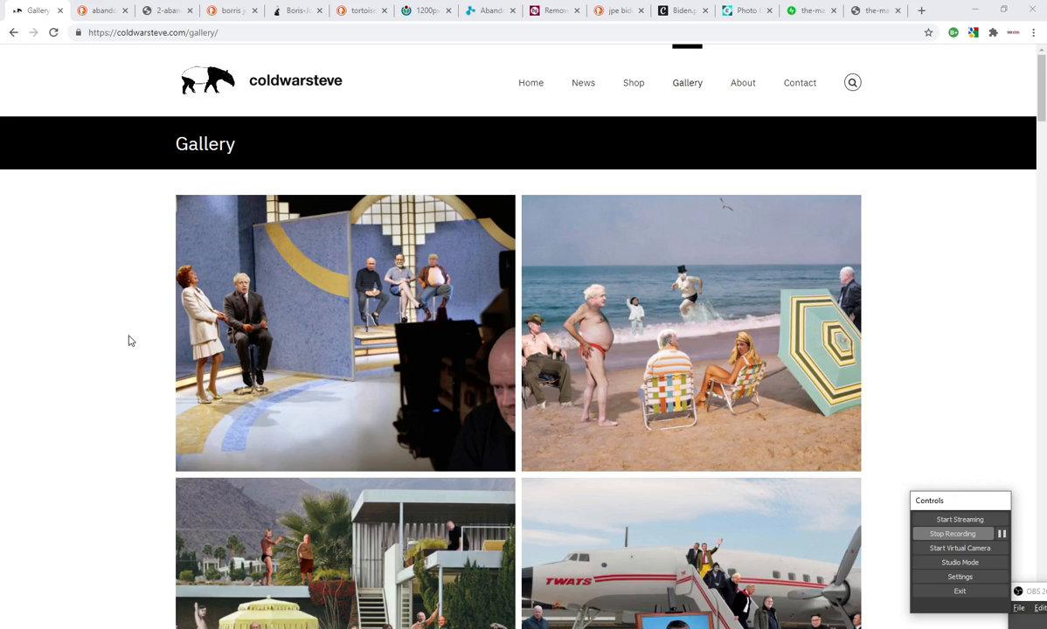
- Browse the coldwarsteve gallery to examine its photo collages for inspiration
{"action": "scroll", "coordinate": [129, 340], "scroll_direction": "down", "scroll_amount": 2}
{"action": "scroll", "coordinate": [128, 340], "scroll_direction": "up", "scroll_amount": 2}
{"action": "scroll", "coordinate": [128, 340], "scroll_direction": "down", "scroll_amount": 2}
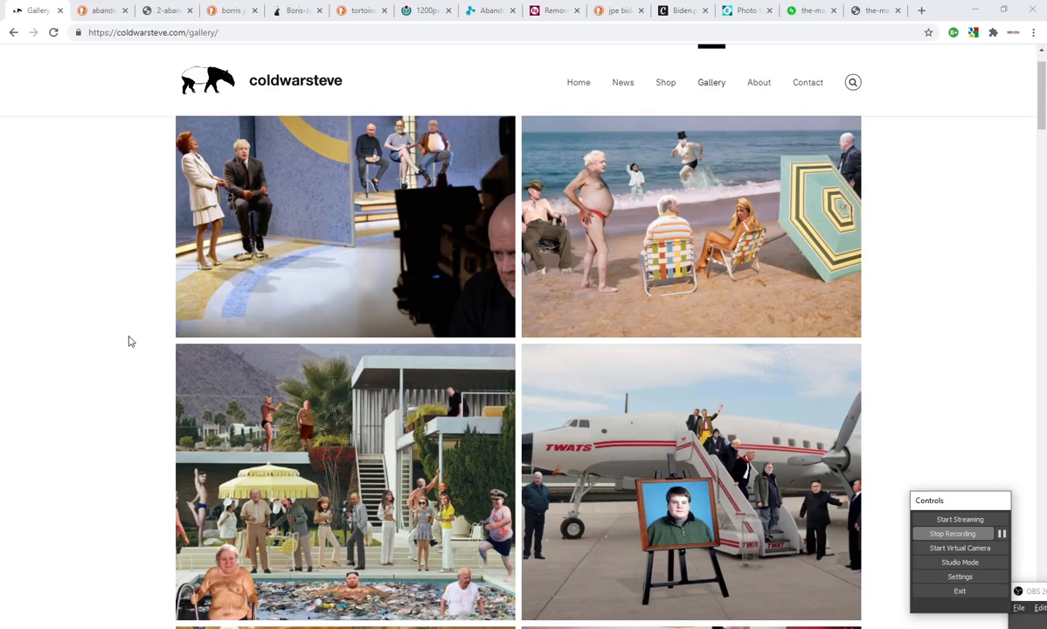
{"action": "scroll", "coordinate": [128, 340], "scroll_direction": "down", "scroll_amount": 2}
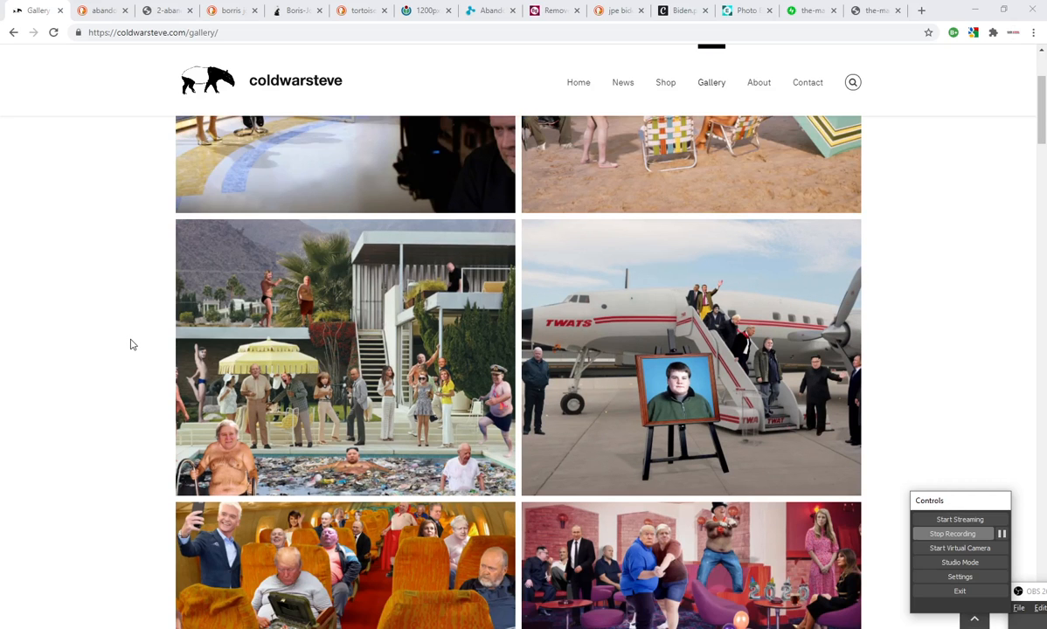
{"action": "scroll", "coordinate": [131, 344], "scroll_direction": "down", "scroll_amount": 1}
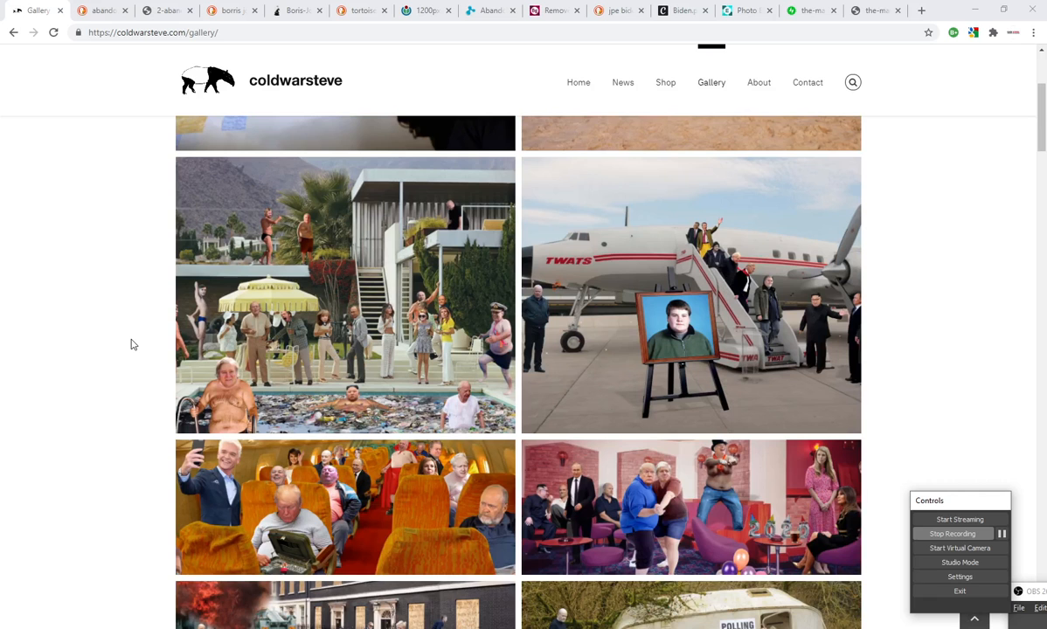
{"action": "scroll", "coordinate": [131, 345], "scroll_direction": "down", "scroll_amount": 1}
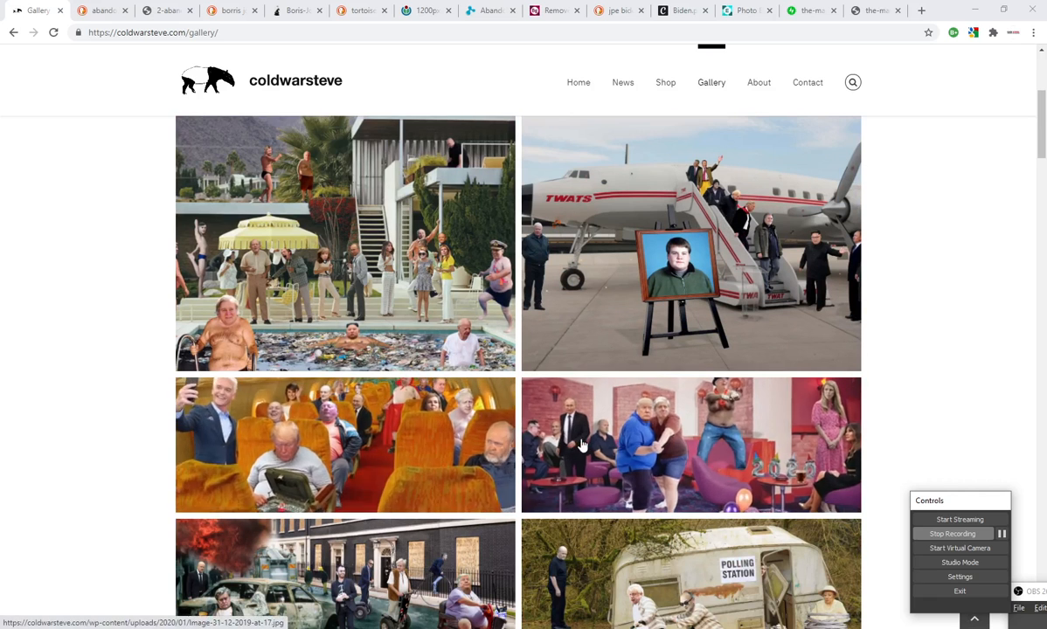
{"action": "scroll", "coordinate": [56, 393], "scroll_direction": "down", "scroll_amount": 3}
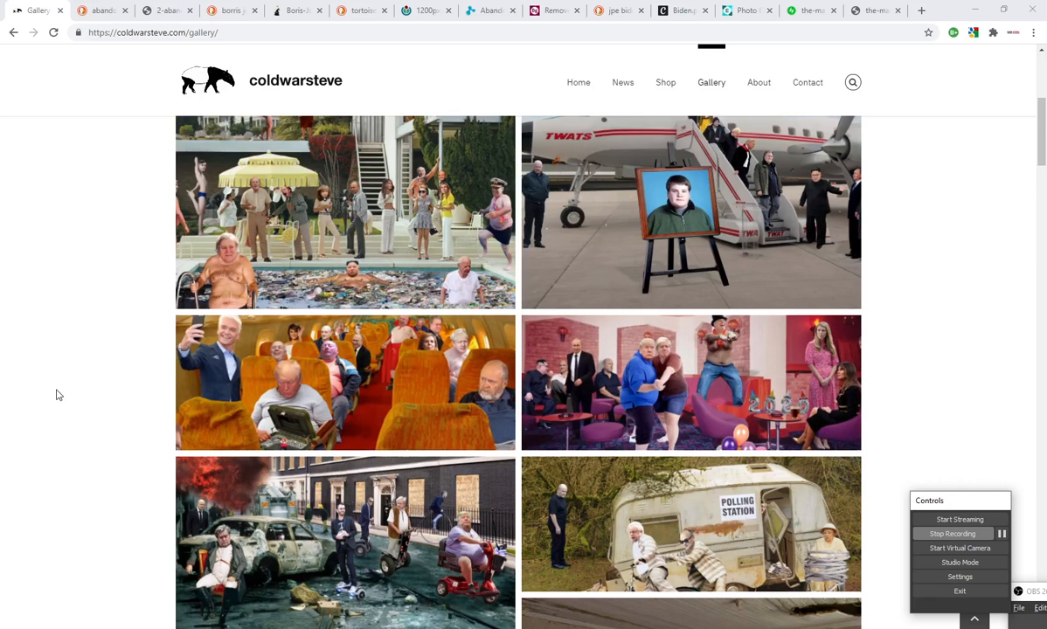
{"action": "scroll", "coordinate": [56, 395], "scroll_direction": "down", "scroll_amount": 2}
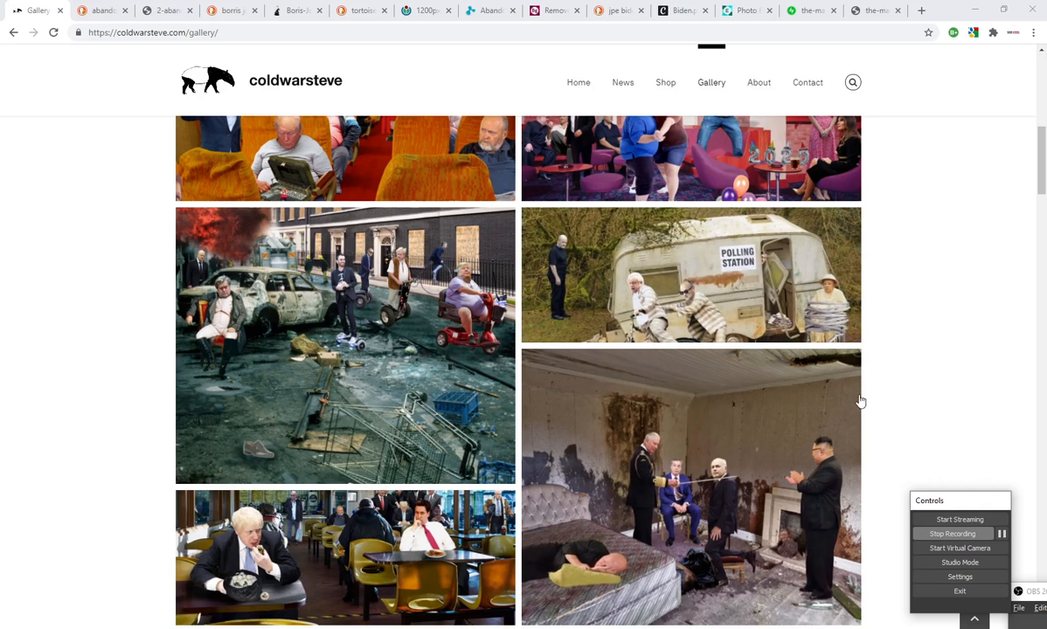
{"action": "scroll", "coordinate": [857, 402], "scroll_direction": "up", "scroll_amount": 10}
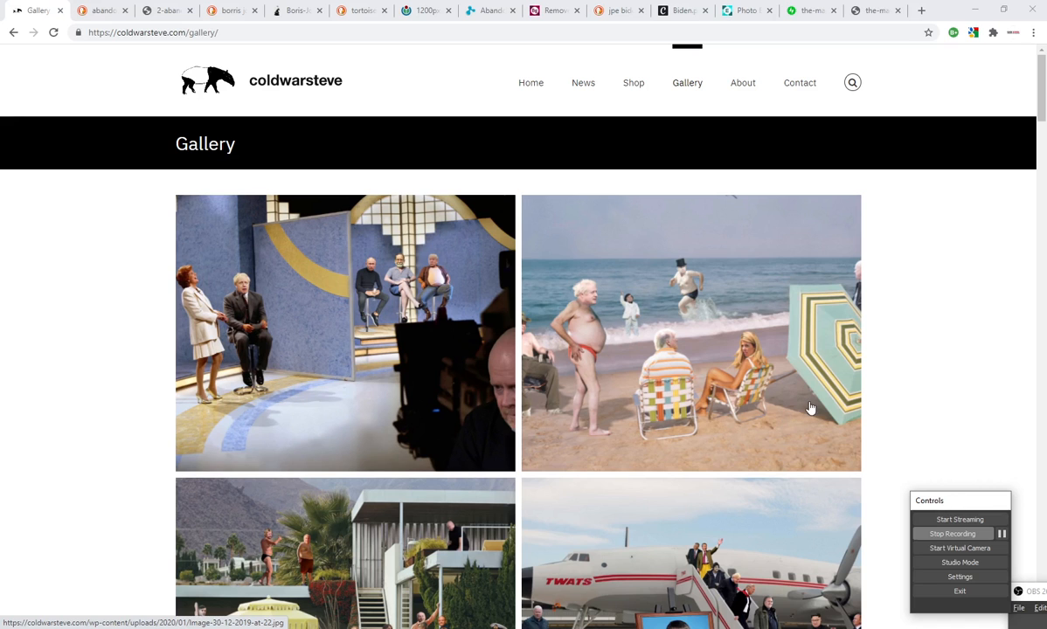
- Look through the "abandoned building" image search results and check the available size filter options
{"action": "left_click", "coordinate": [104, 7]}
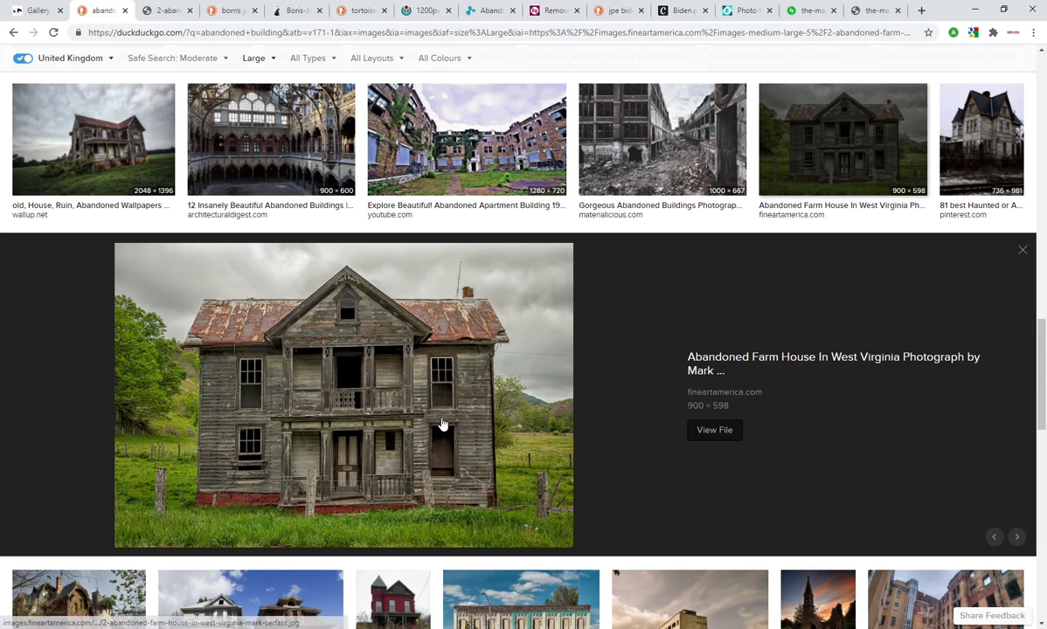
{"action": "scroll", "coordinate": [442, 424], "scroll_direction": "up", "scroll_amount": 6}
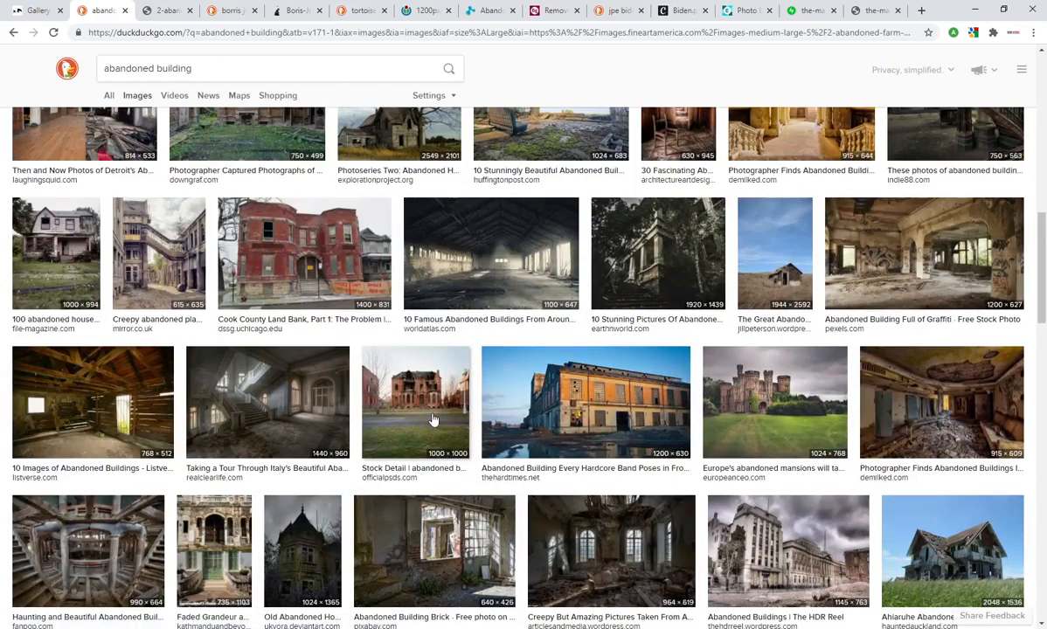
{"action": "scroll", "coordinate": [432, 420], "scroll_direction": "up", "scroll_amount": 8}
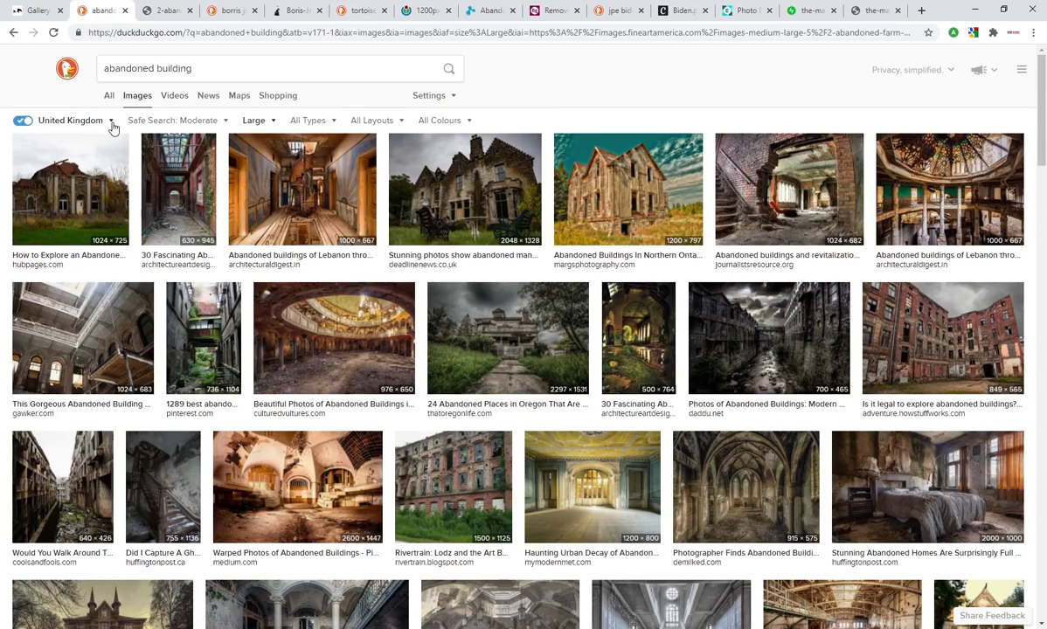
{"action": "left_click", "coordinate": [269, 122]}
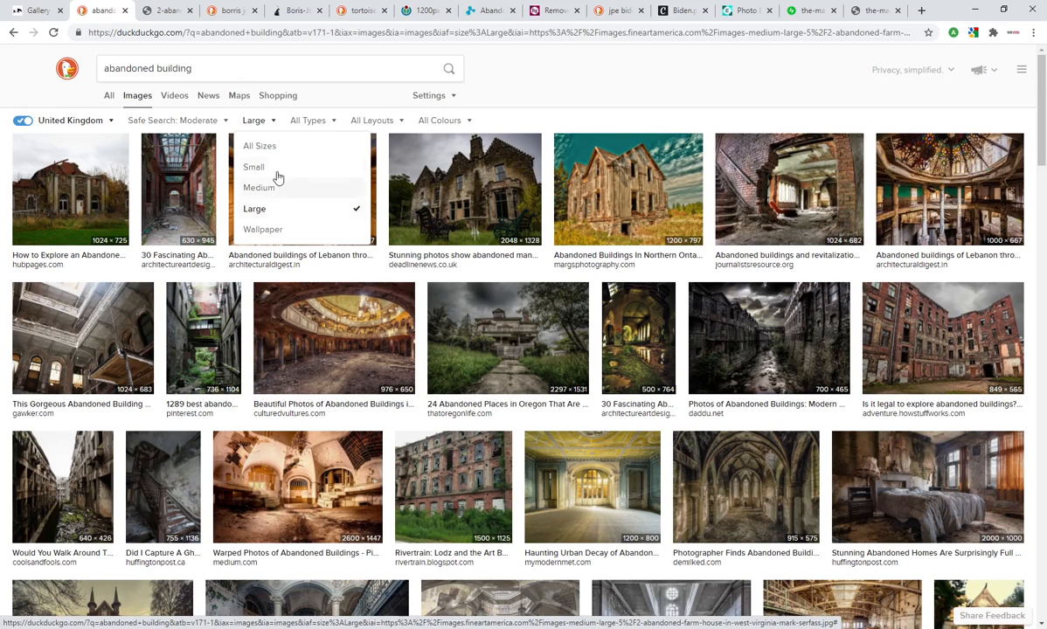
{"action": "left_click", "coordinate": [548, 96]}
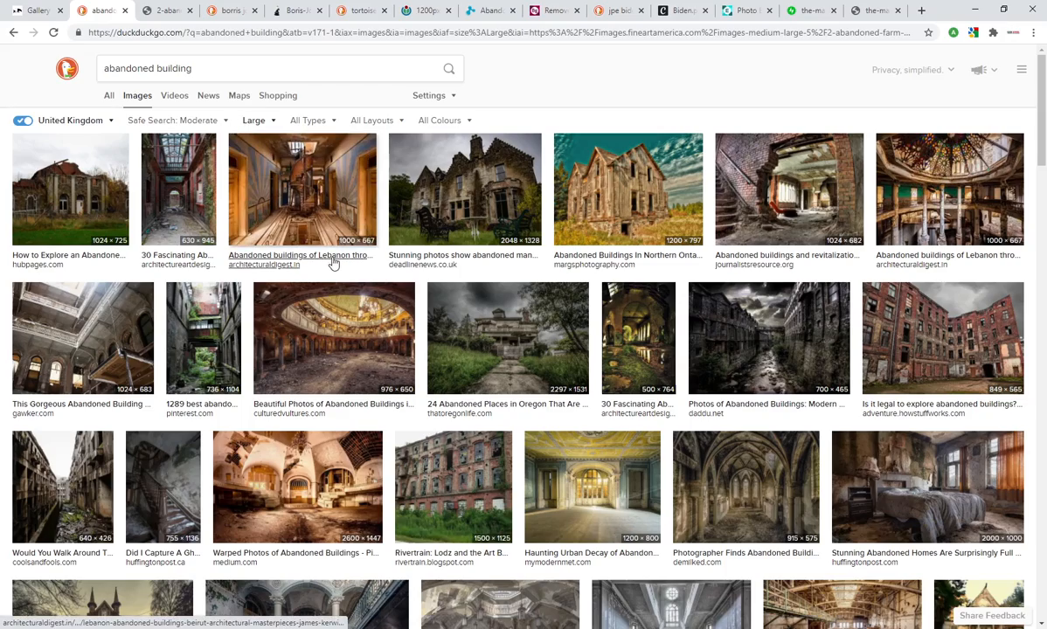
- Open the full-size file of the abandoned West Virginia farm house image and check its save options
{"action": "scroll", "coordinate": [413, 324], "scroll_direction": "down", "scroll_amount": 10}
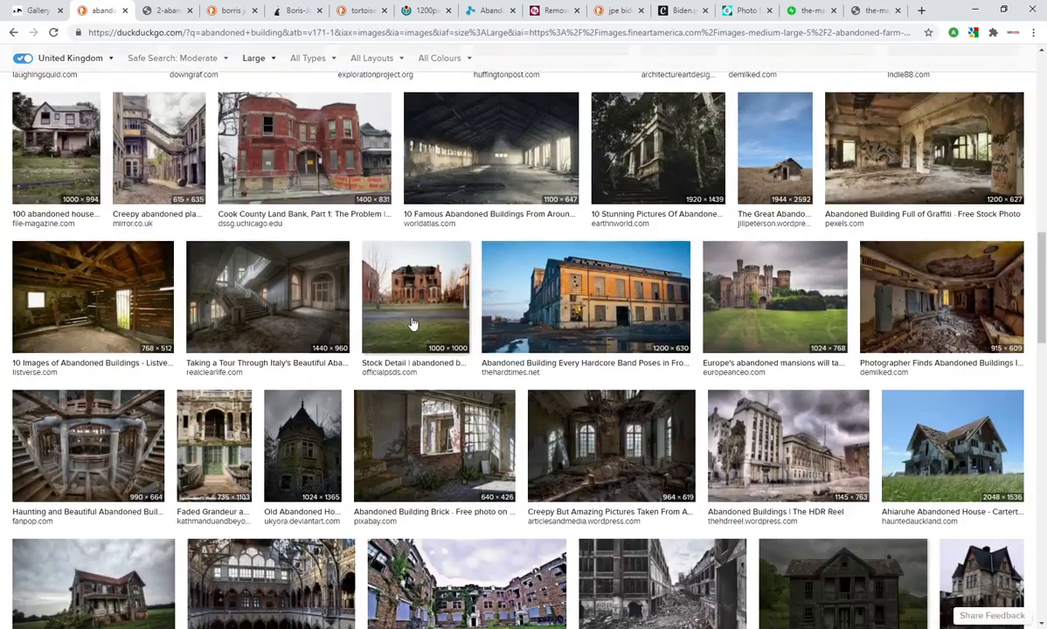
{"action": "scroll", "coordinate": [413, 324], "scroll_direction": "down", "scroll_amount": 4}
{"action": "scroll", "coordinate": [409, 322], "scroll_direction": "down", "scroll_amount": 3}
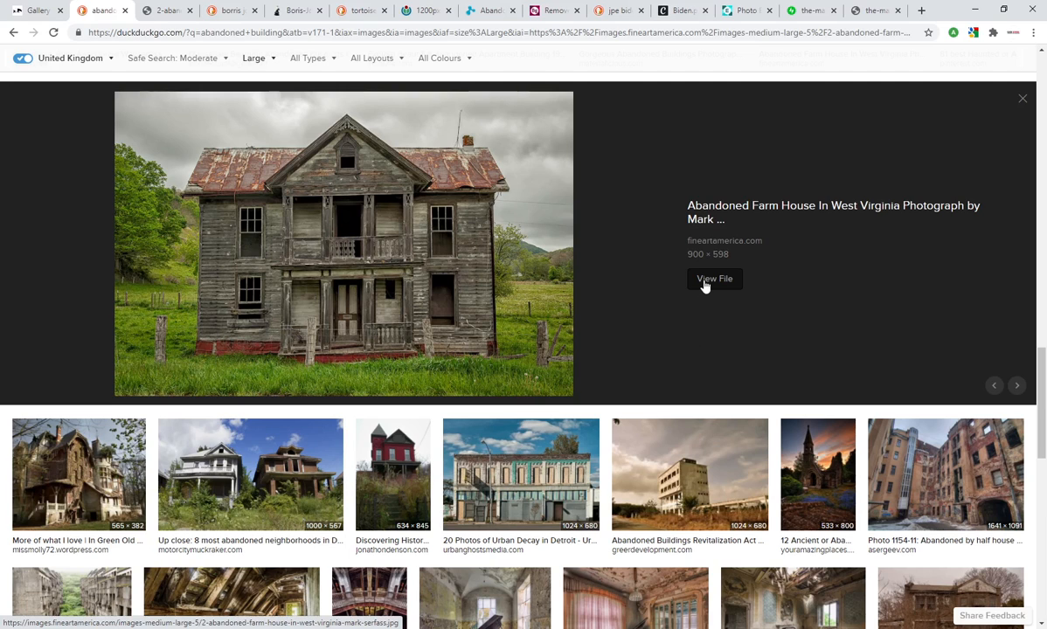
{"action": "left_click", "coordinate": [714, 278]}
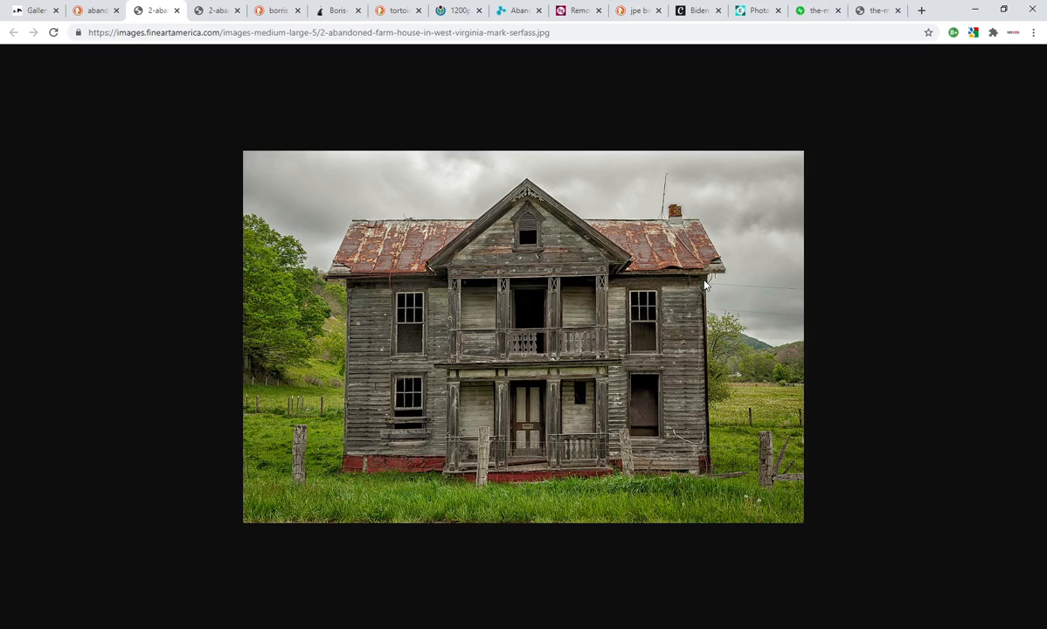
{"action": "right_click", "coordinate": [515, 309]}
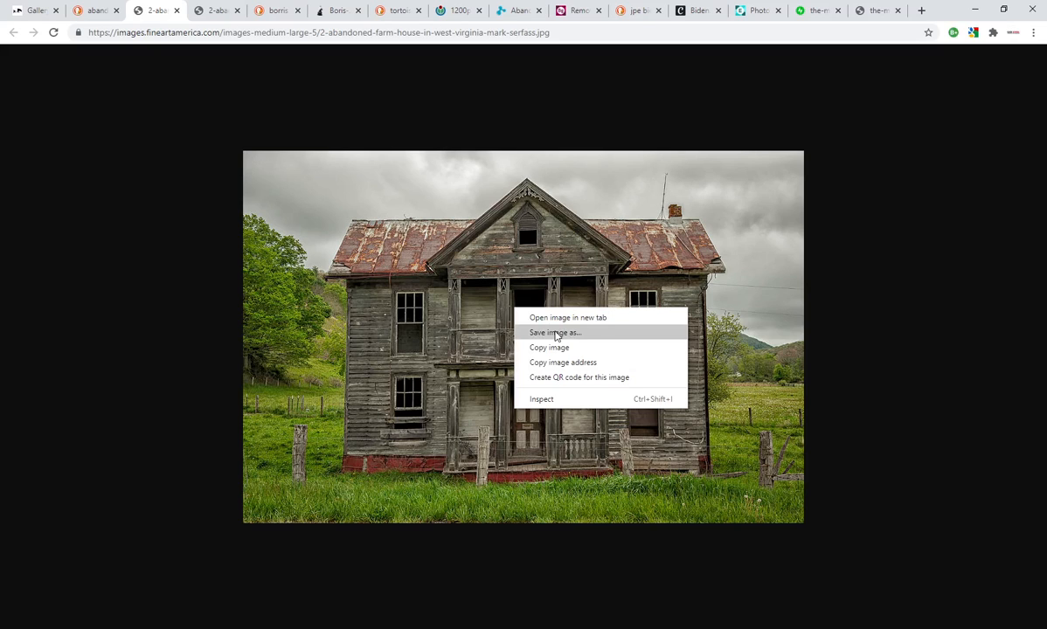
{"action": "left_click", "coordinate": [226, 262]}
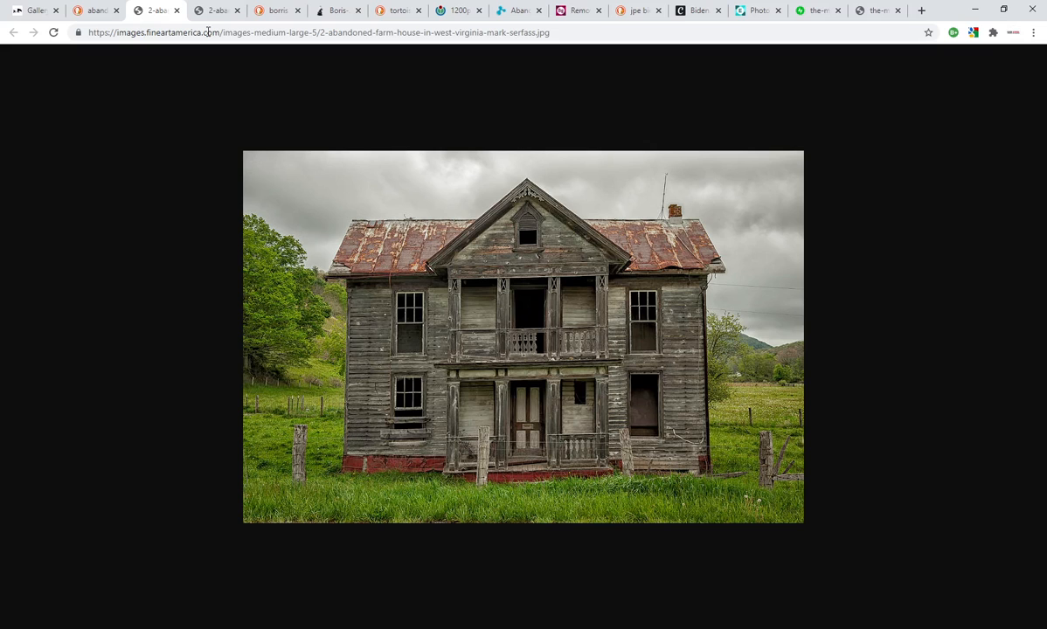
- Switch to the "borris johnston" image search and check its size and image type filter options
{"action": "left_click", "coordinate": [215, 11]}
{"action": "left_click", "coordinate": [272, 10]}
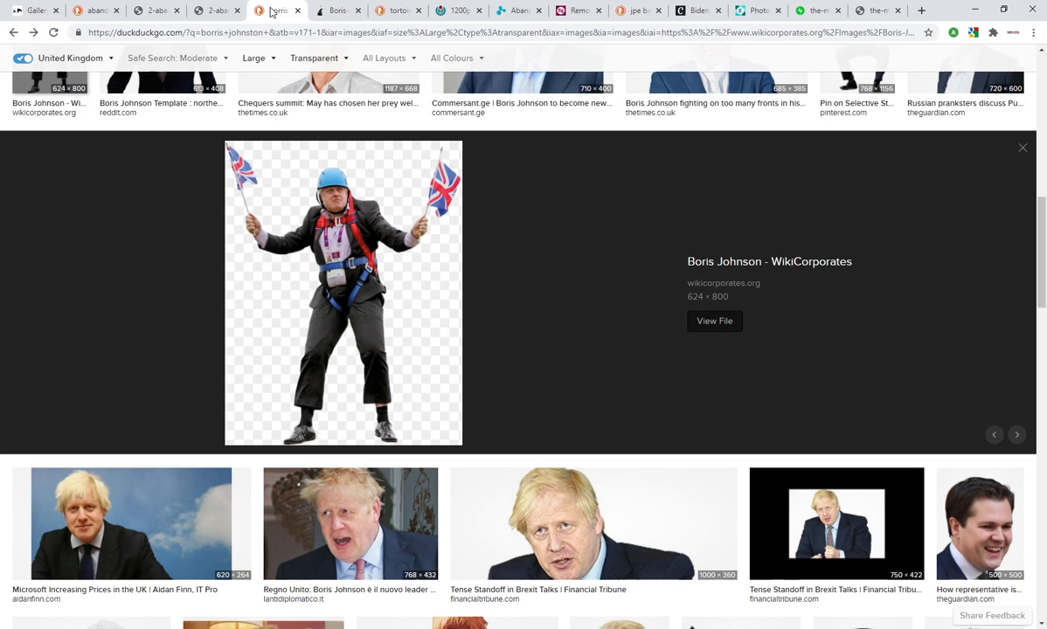
{"action": "scroll", "coordinate": [392, 334], "scroll_direction": "up", "scroll_amount": 10}
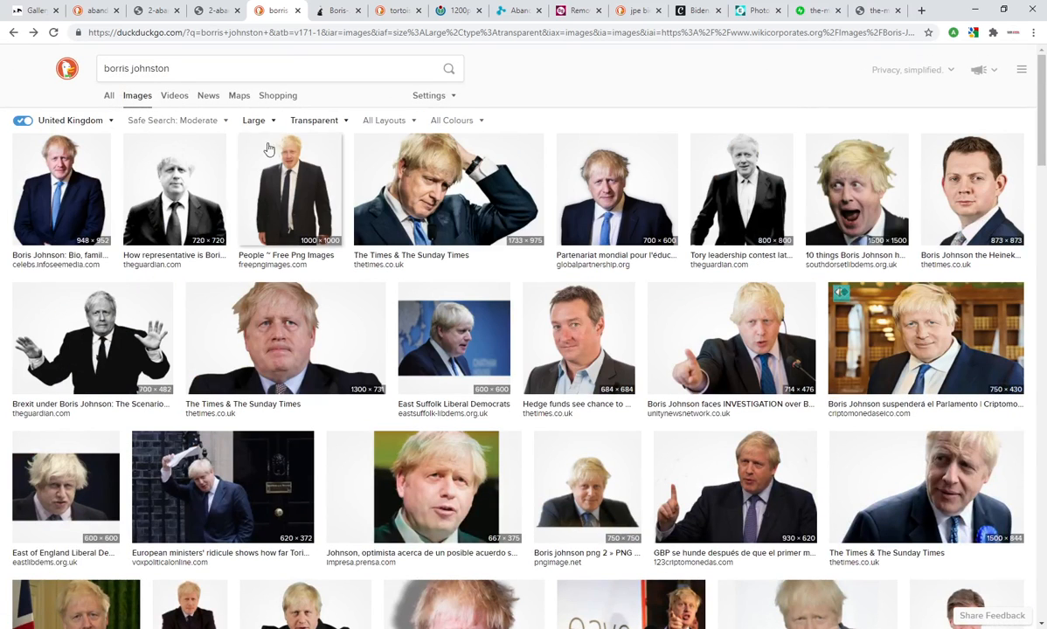
{"action": "left_click", "coordinate": [271, 124]}
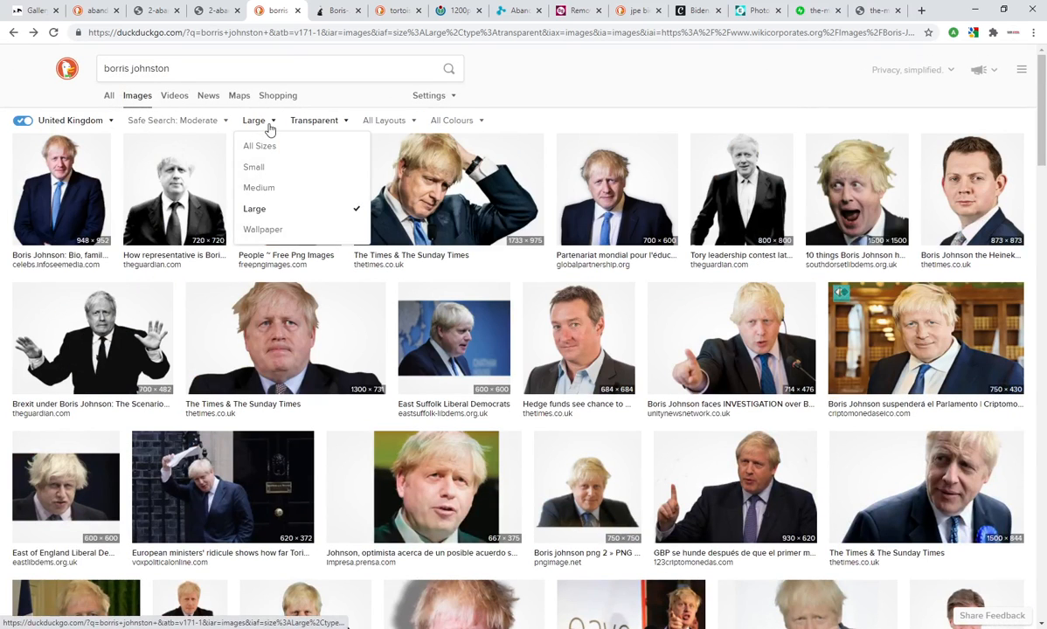
{"action": "left_click", "coordinate": [319, 121]}
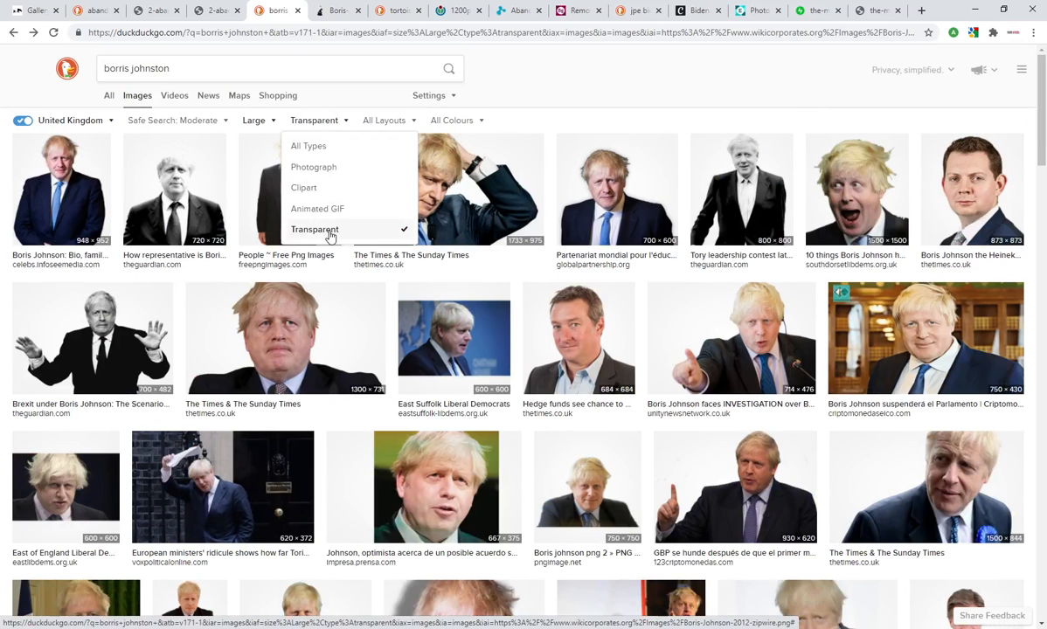
{"action": "left_click", "coordinate": [535, 85]}
- View the full-size PNG of Boris Johnson holding two flags and check its save options
{"action": "scroll", "coordinate": [415, 311], "scroll_direction": "down", "scroll_amount": 10}
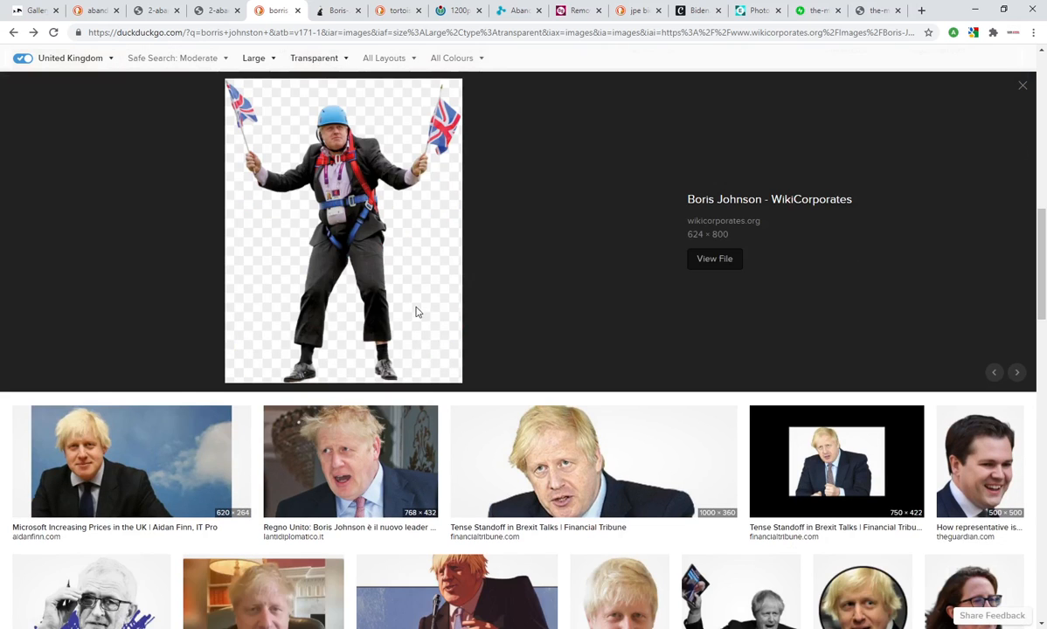
{"action": "left_click", "coordinate": [712, 260]}
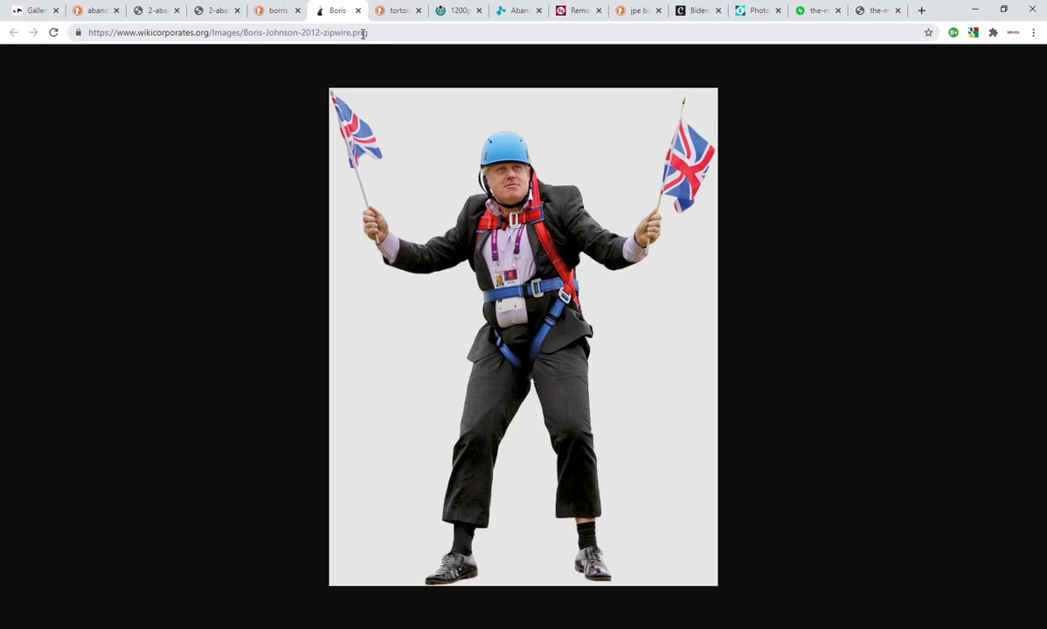
{"action": "right_click", "coordinate": [401, 253]}
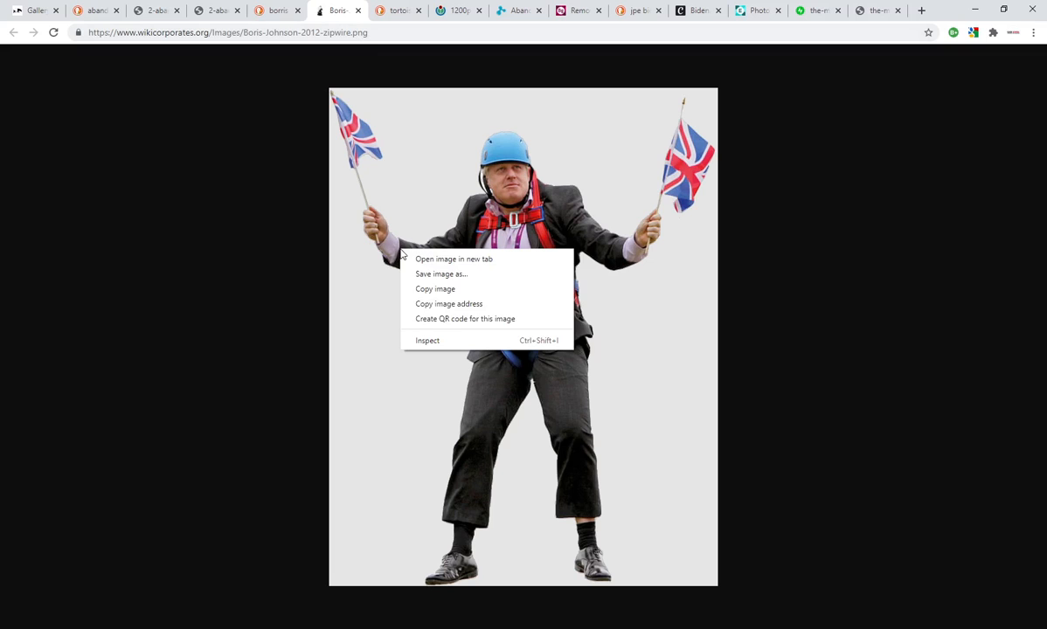
{"action": "left_click", "coordinate": [266, 121]}
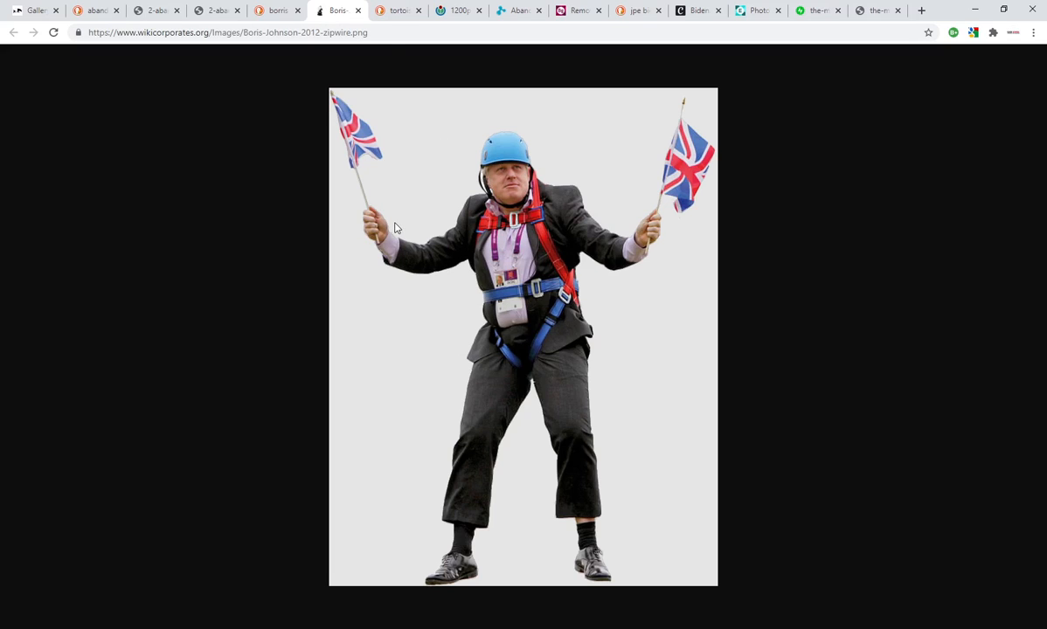
- View the tortoise image search results, the full-size tortoise image and the farm house photo's source page
{"action": "left_click", "coordinate": [393, 12]}
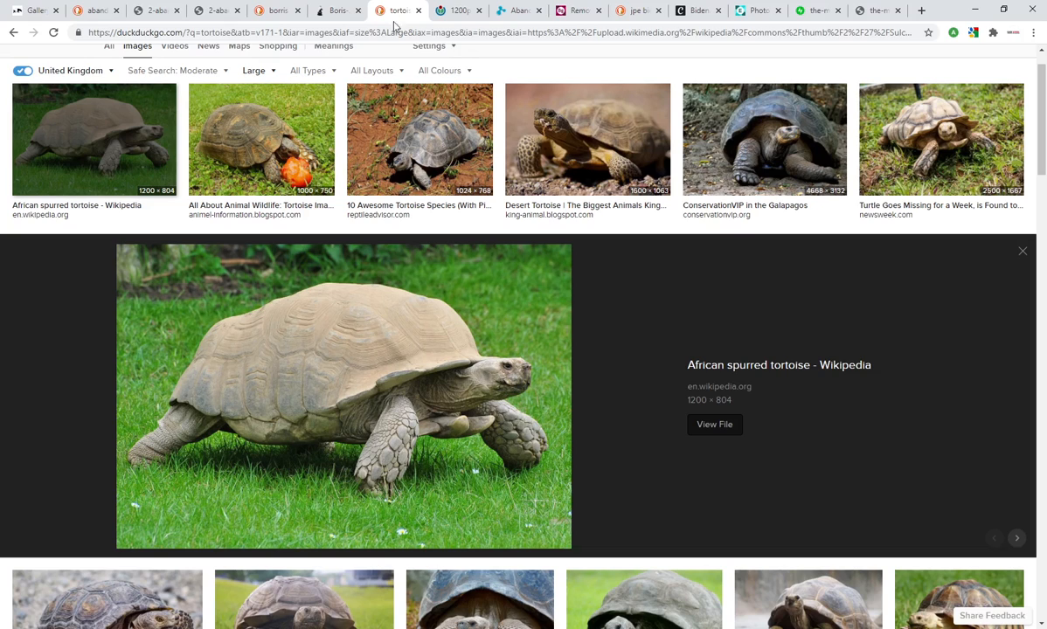
{"action": "left_click", "coordinate": [457, 11]}
{"action": "left_click", "coordinate": [520, 12]}
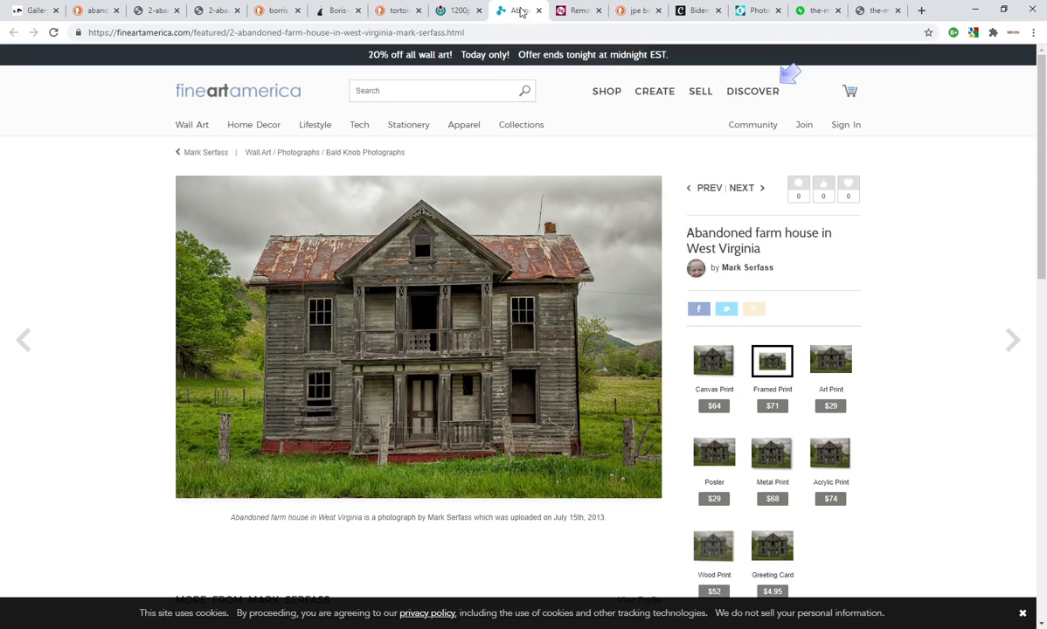
{"action": "left_click", "coordinate": [566, 11]}
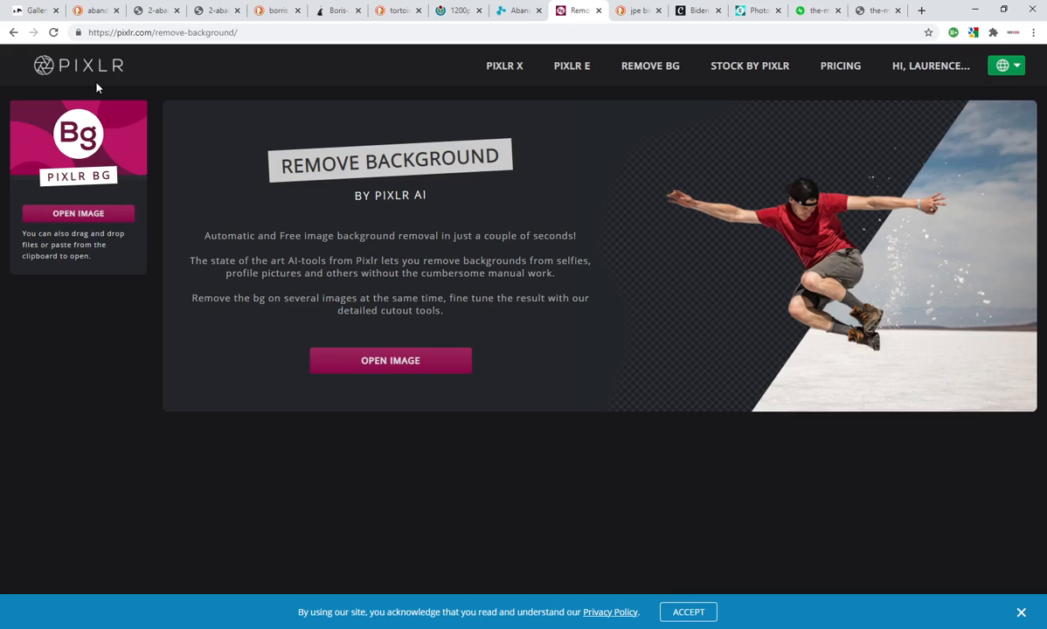
{"action": "mouse_move", "coordinate": [915, 83]}
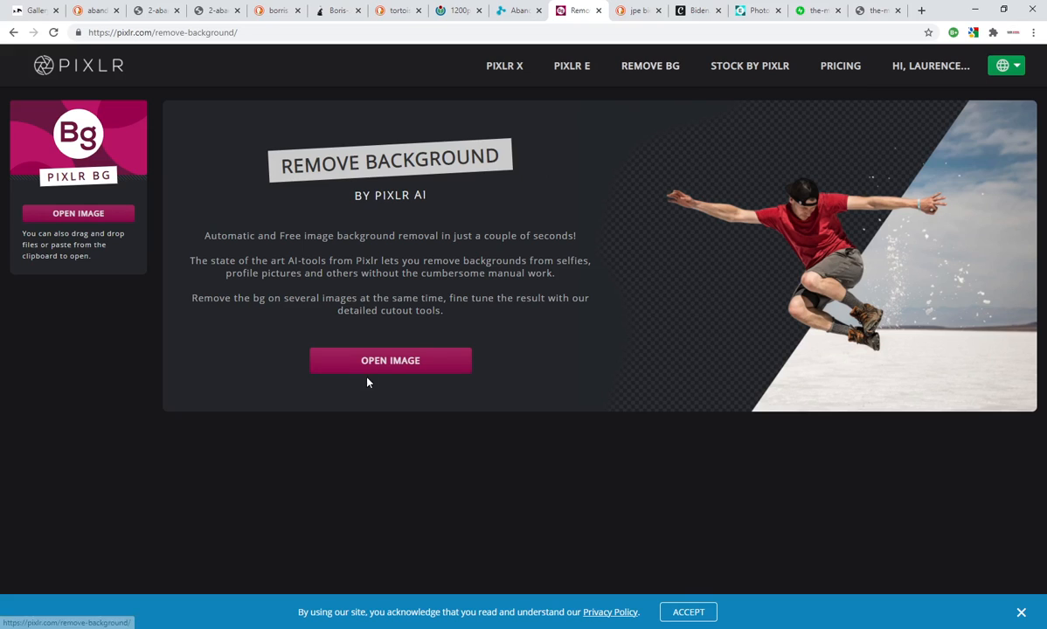
{"action": "left_click", "coordinate": [398, 354]}
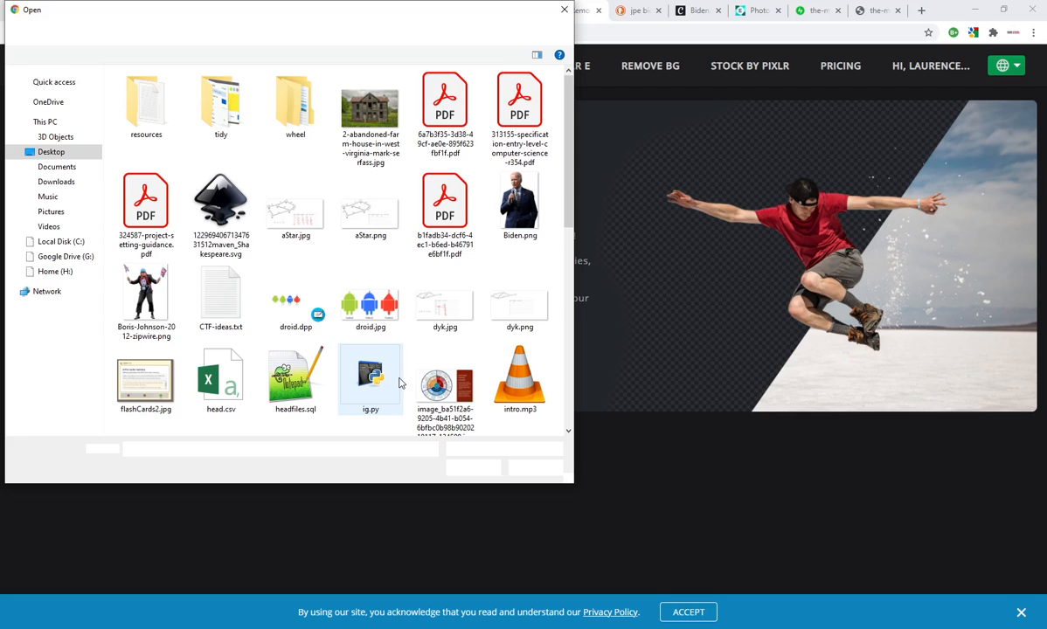
{"action": "scroll", "coordinate": [412, 358], "scroll_direction": "down", "scroll_amount": 5}
{"action": "left_click", "coordinate": [145, 306]}
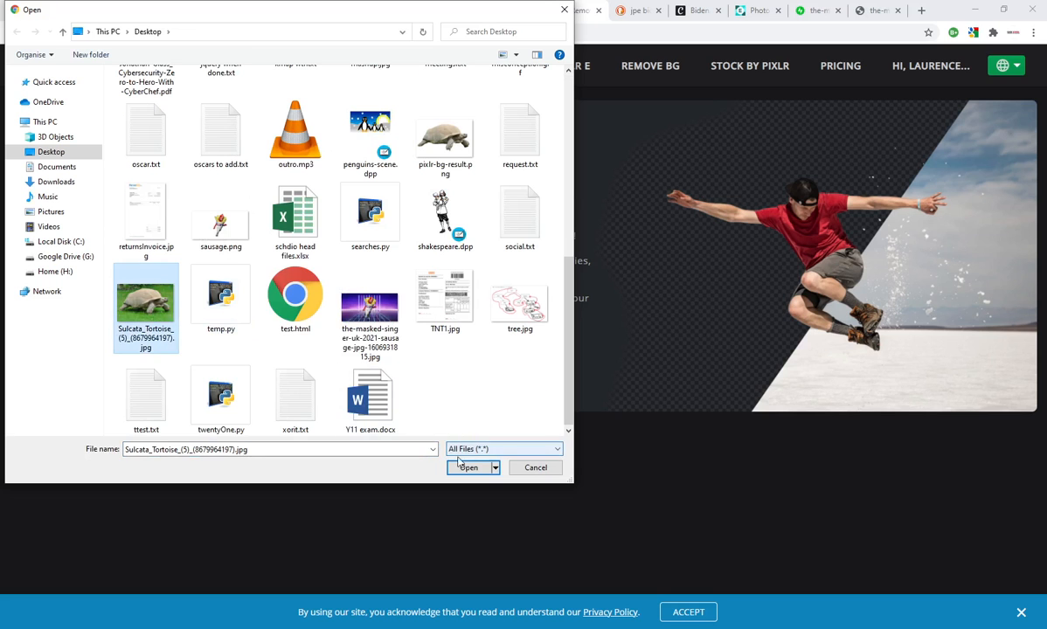
{"action": "left_click", "coordinate": [464, 468]}
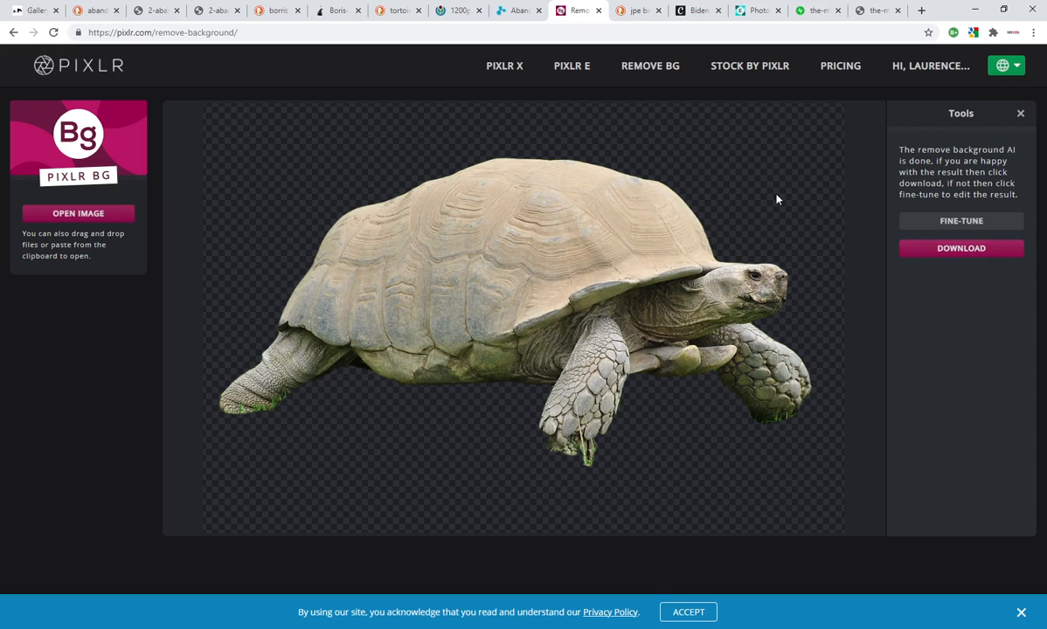
- View the Joe Biden image search results and the full-size Biden image
{"action": "left_click", "coordinate": [647, 10]}
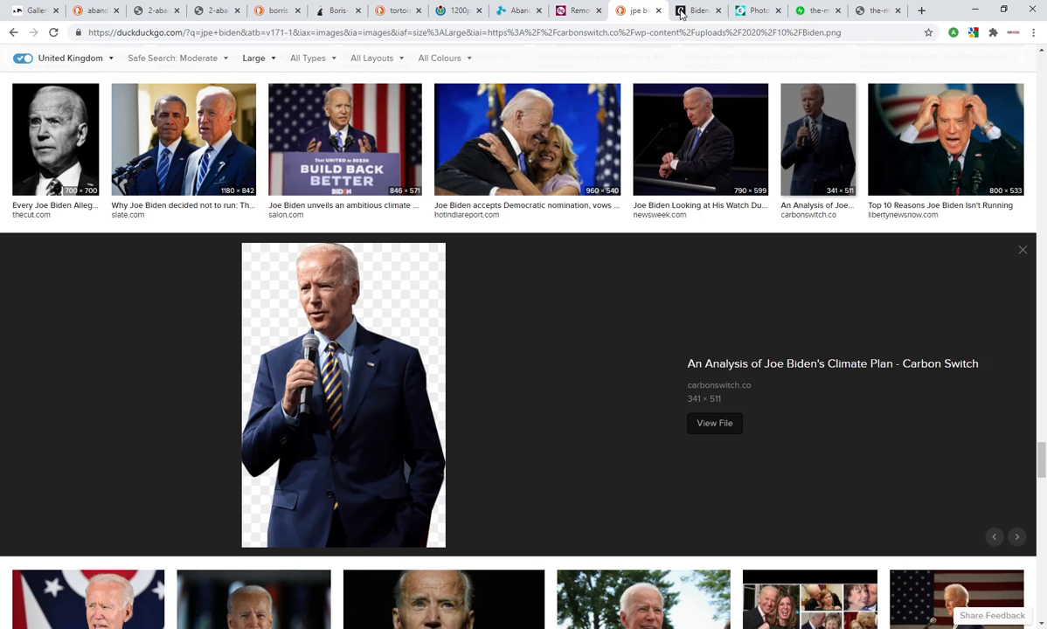
{"action": "left_click", "coordinate": [695, 11]}
- Switch to the Pixlr E tab and create a new 1280 × 720 image named Mash up2
{"action": "left_click", "coordinate": [758, 10]}
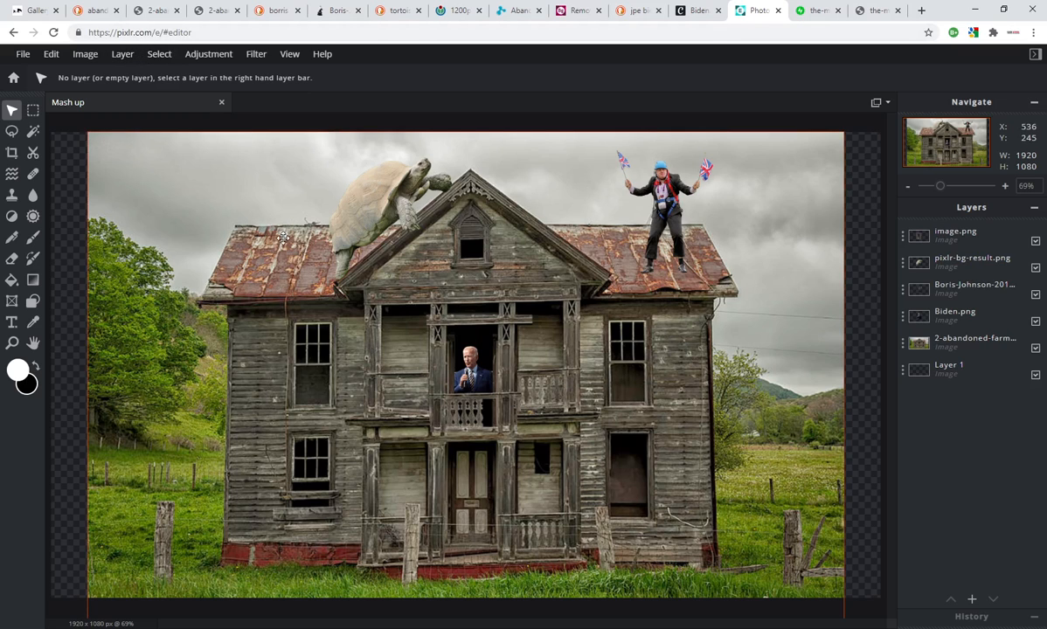
{"action": "left_click", "coordinate": [24, 55]}
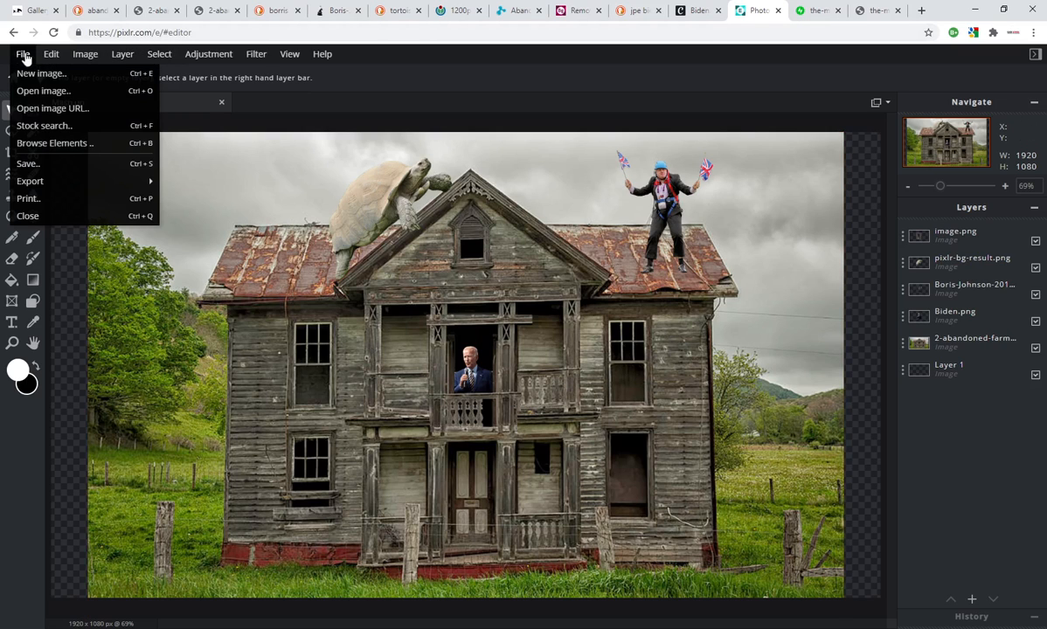
{"action": "left_click", "coordinate": [32, 74]}
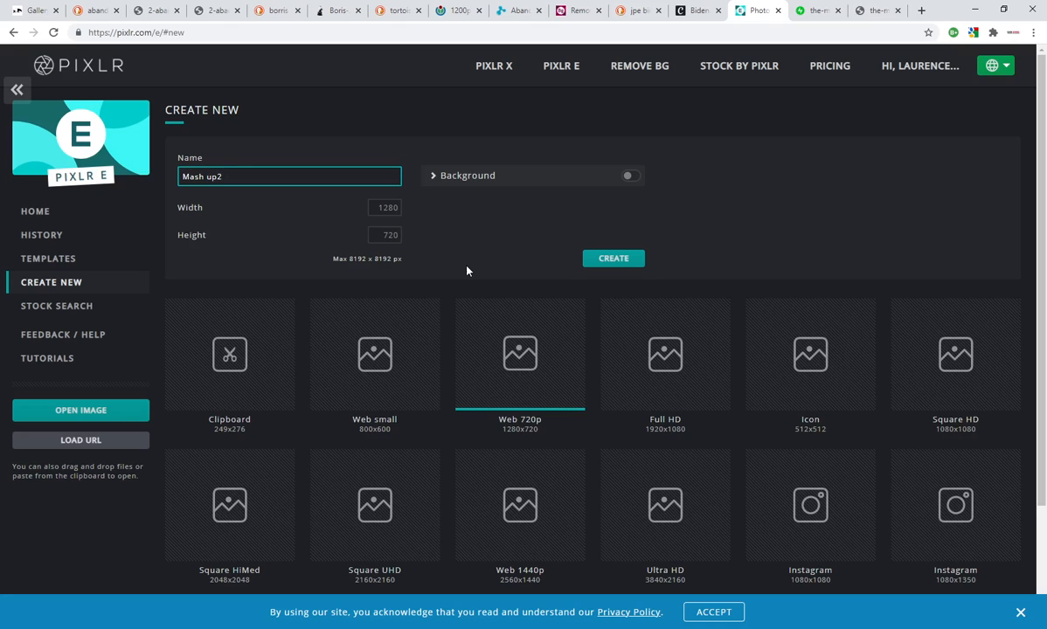
{"action": "left_click", "coordinate": [613, 260]}
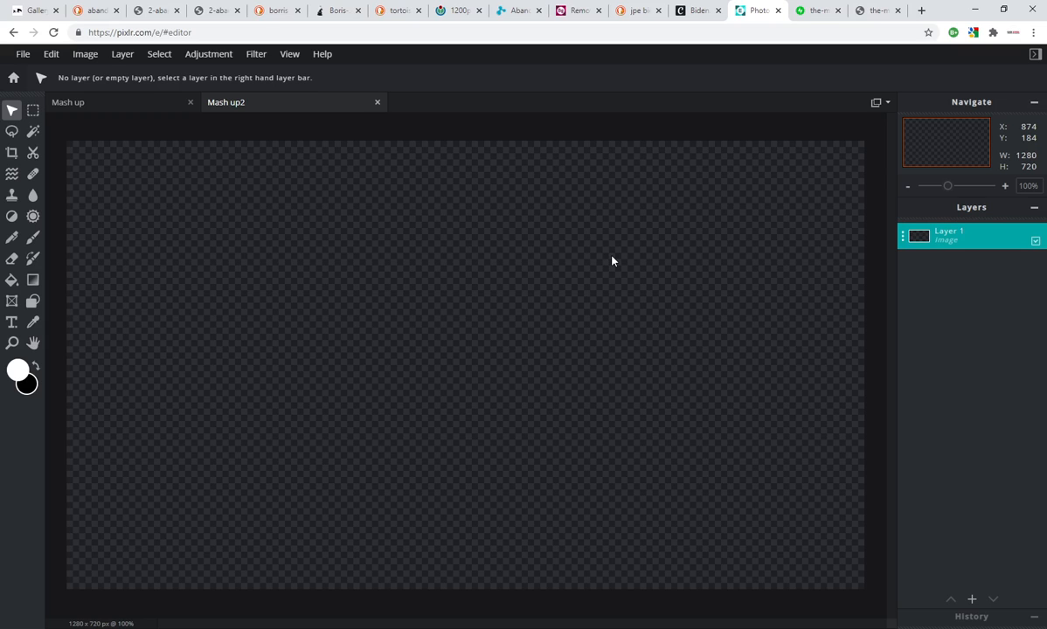
- Add the abandoned farm house JPG from the Desktop as an image layer in Mash up2
{"action": "left_click", "coordinate": [85, 54]}
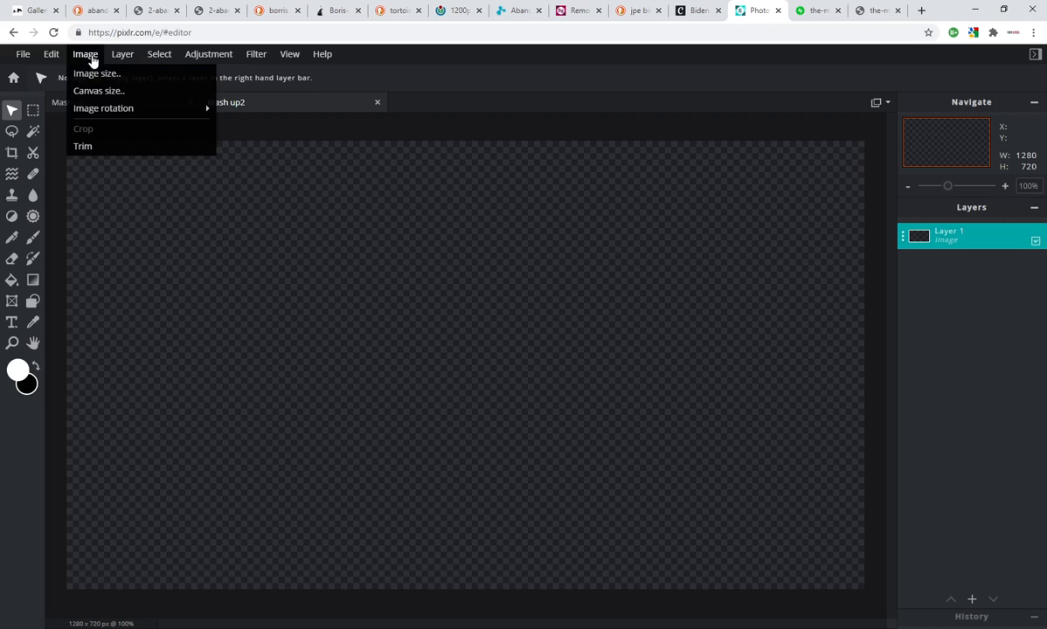
{"action": "mouse_move", "coordinate": [122, 60]}
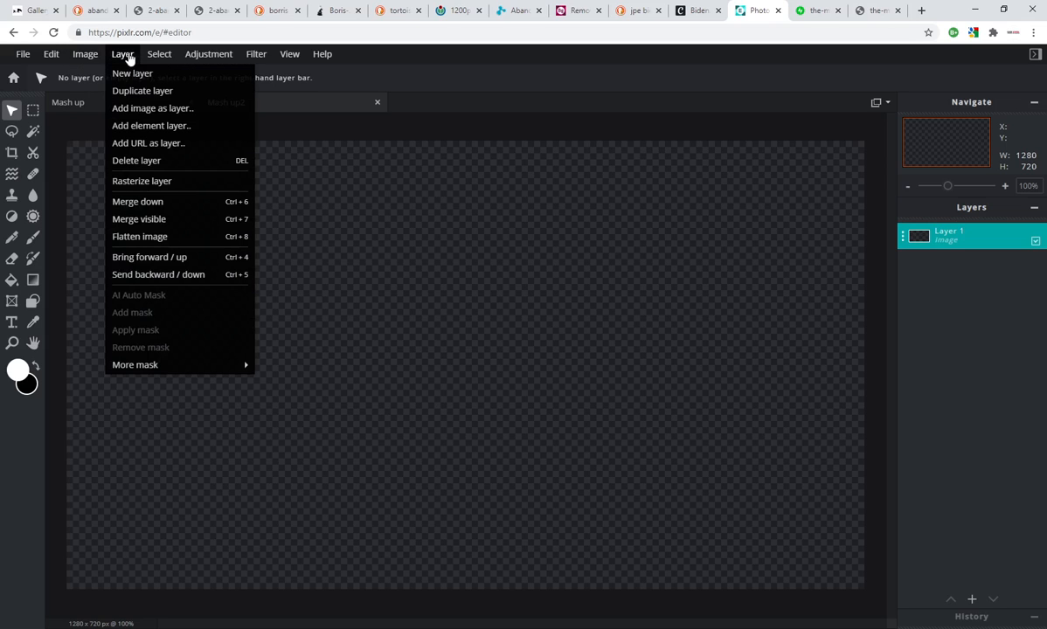
{"action": "left_click", "coordinate": [152, 112]}
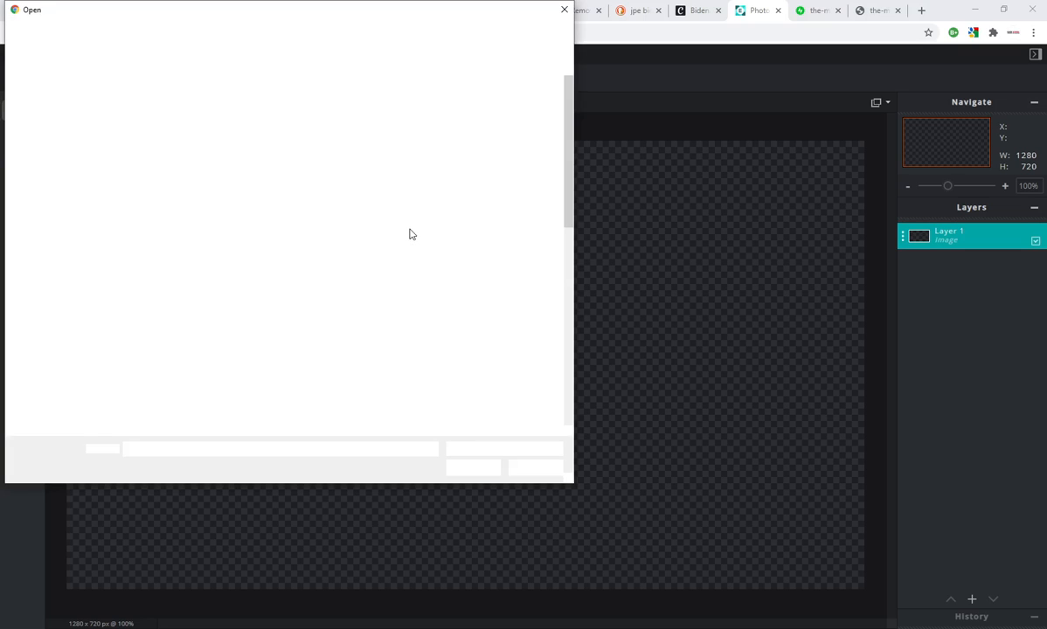
{"action": "left_click", "coordinate": [369, 118]}
{"action": "left_click", "coordinate": [468, 467]}
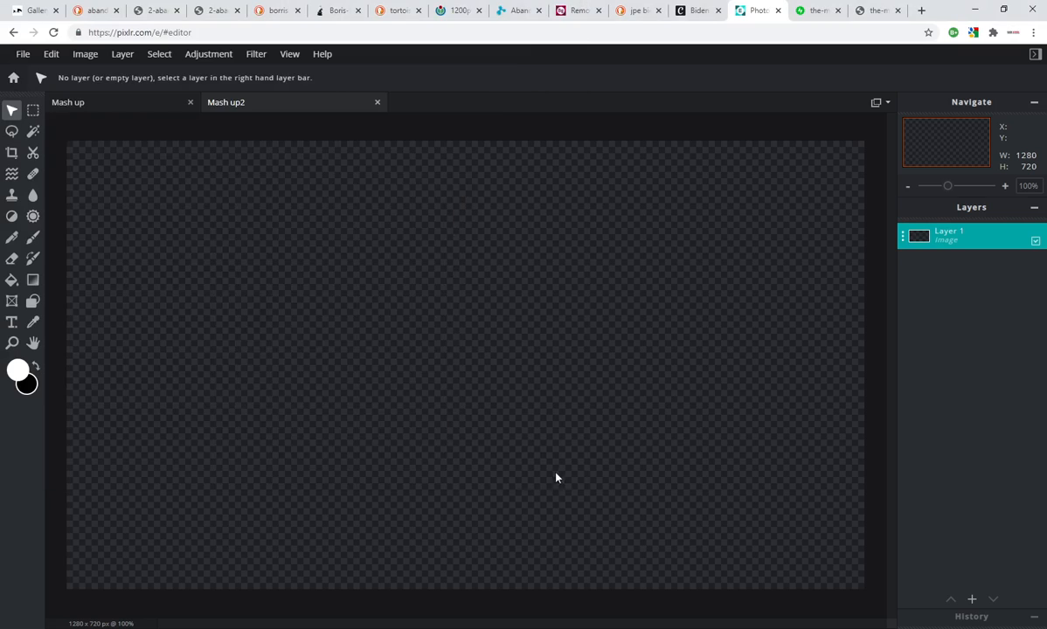
- Enlarge the farm house photo to 1084 × 720 px, filling the canvas height, and roughly centre it horizontally
{"action": "left_click_drag", "start_coordinate": [508, 401], "coordinate": [442, 345]}
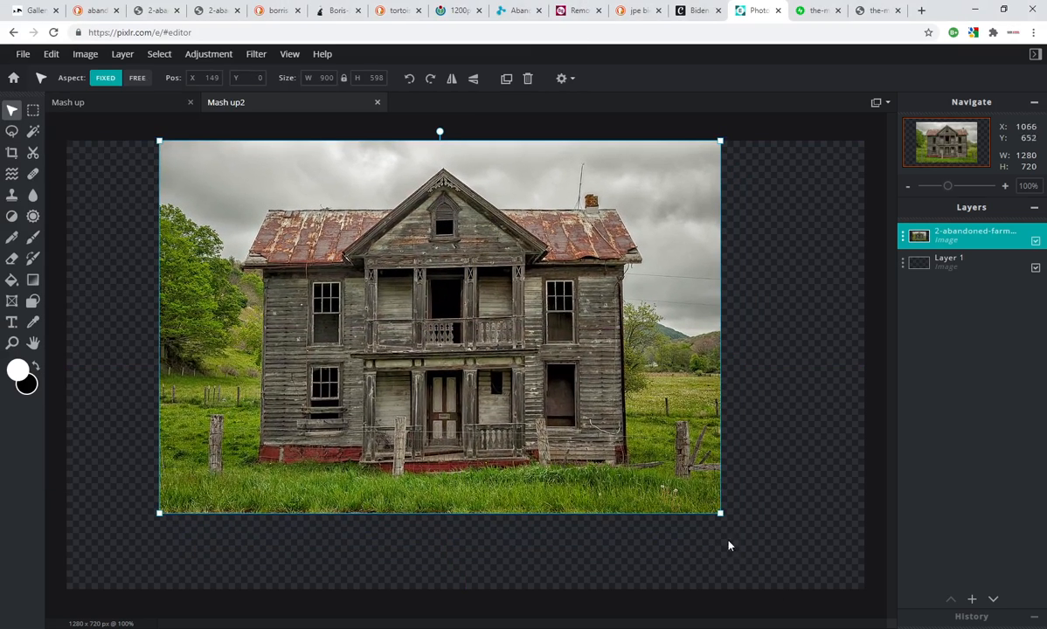
{"action": "left_click_drag", "start_coordinate": [719, 512], "coordinate": [834, 583]}
{"action": "left_click_drag", "start_coordinate": [545, 386], "coordinate": [519, 390]}
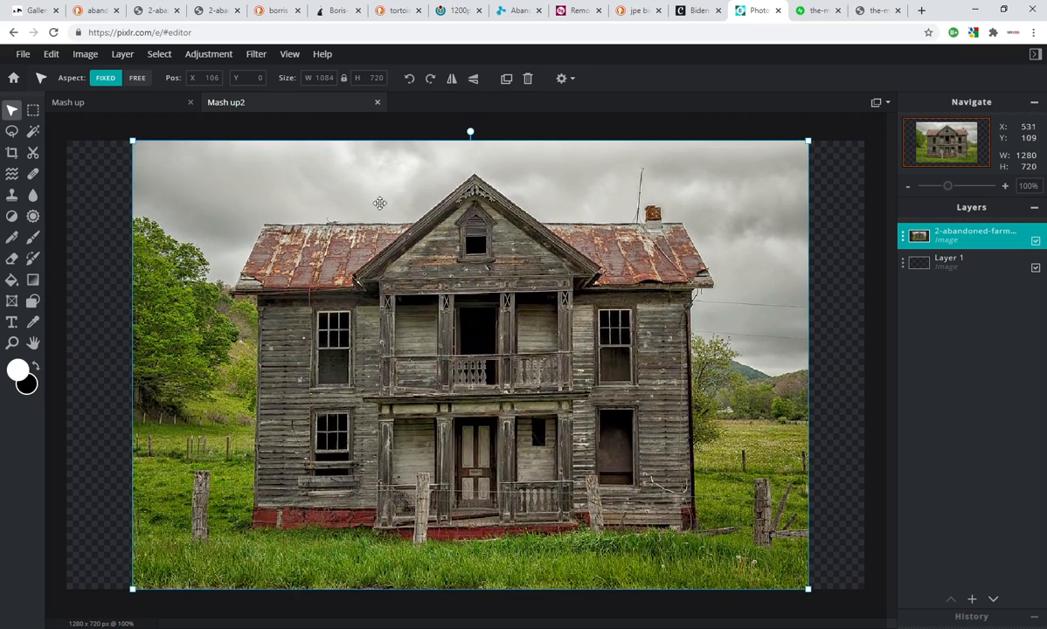
{"action": "left_click", "coordinate": [828, 269]}
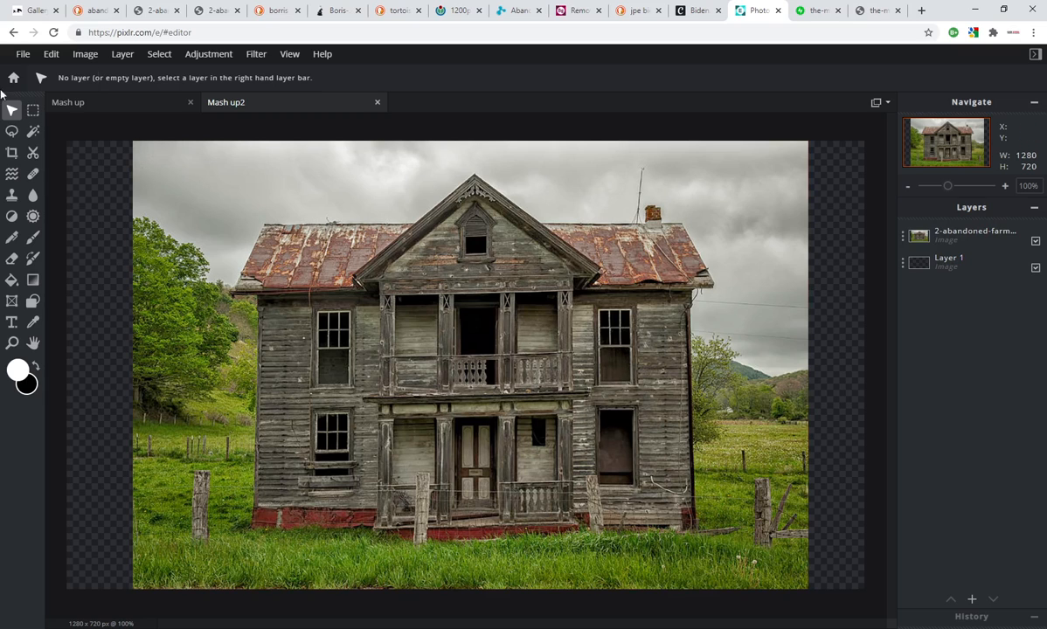
- Add Boris-Johnson-2012-zipwire.png as a layer, shrink it to about 164 × 210 px and stand it on the right-hand roof
{"action": "left_click", "coordinate": [97, 55]}
{"action": "mouse_move", "coordinate": [110, 58]}
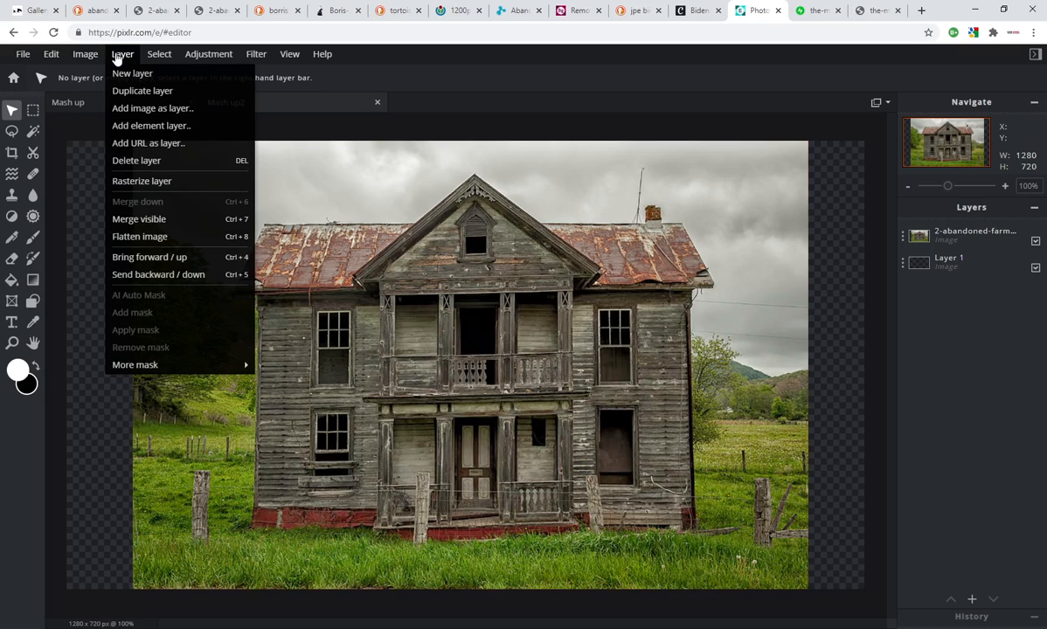
{"action": "left_click", "coordinate": [140, 109]}
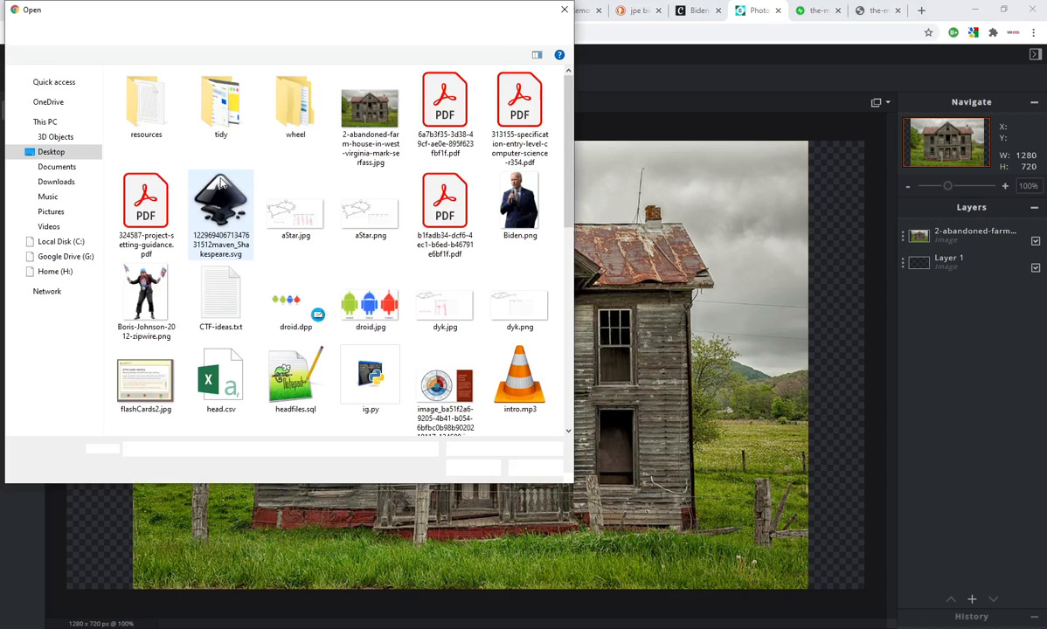
{"action": "left_click", "coordinate": [145, 299]}
{"action": "left_click", "coordinate": [469, 468]}
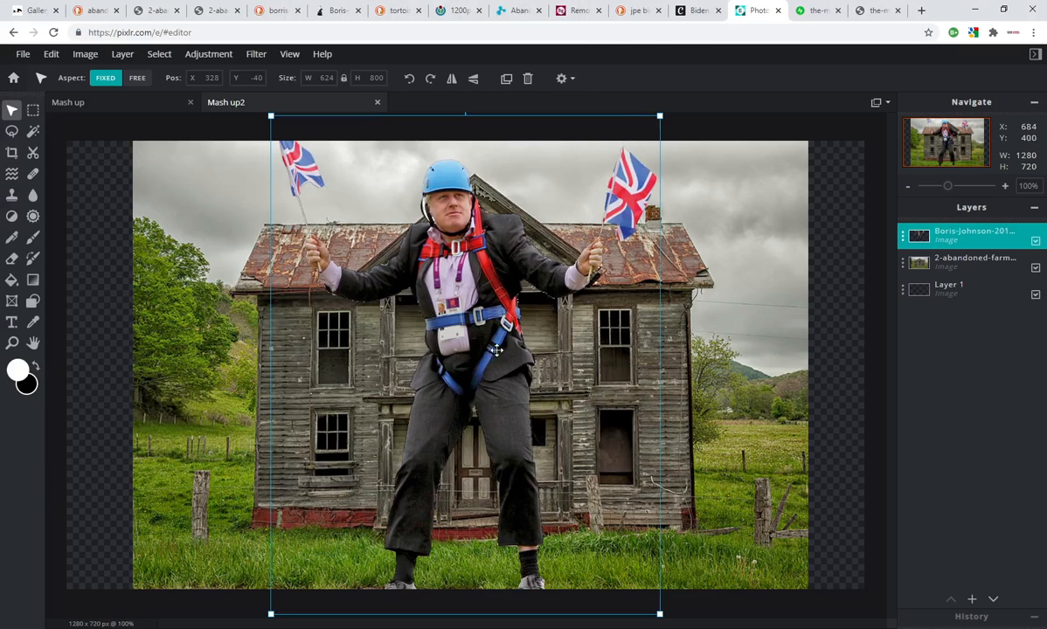
{"action": "left_click_drag", "start_coordinate": [403, 400], "coordinate": [678, 153]}
{"action": "left_click_drag", "start_coordinate": [626, 226], "coordinate": [628, 188]}
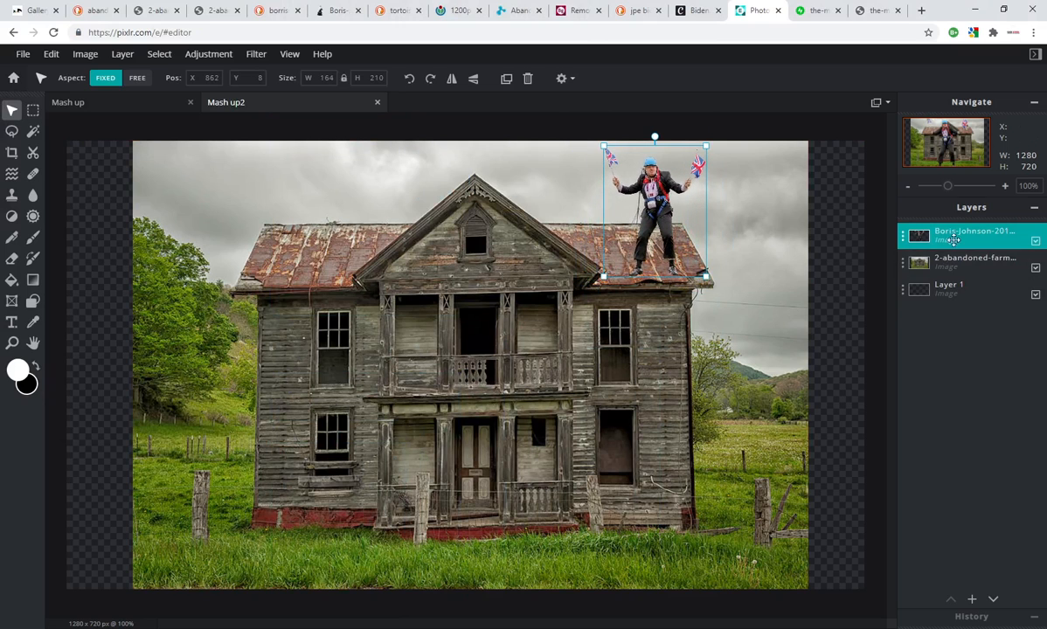
- Add the tortoise cut-out pixlr-bg-result.png from the Desktop as an image layer
{"action": "left_click", "coordinate": [130, 62]}
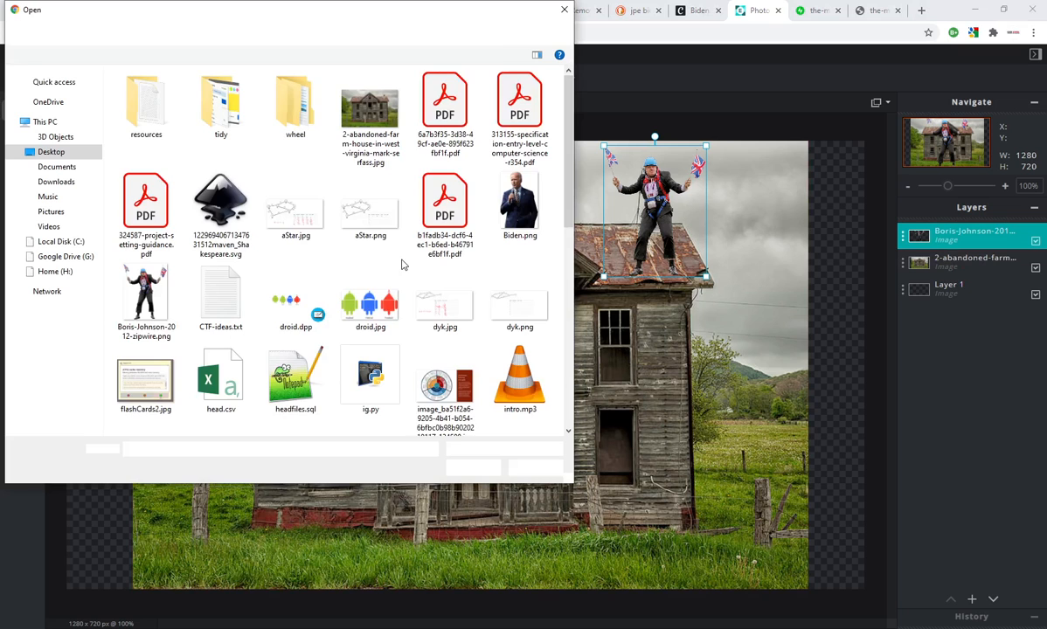
{"action": "scroll", "coordinate": [377, 323], "scroll_direction": "down", "scroll_amount": 2}
{"action": "left_click", "coordinate": [445, 393]}
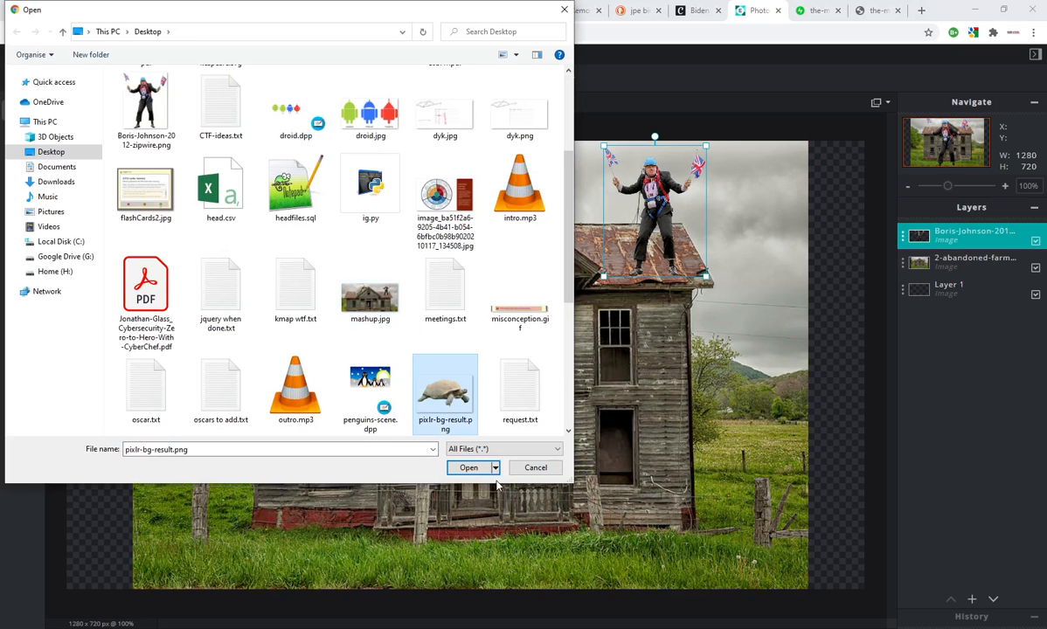
{"action": "double_click", "coordinate": [444, 398]}
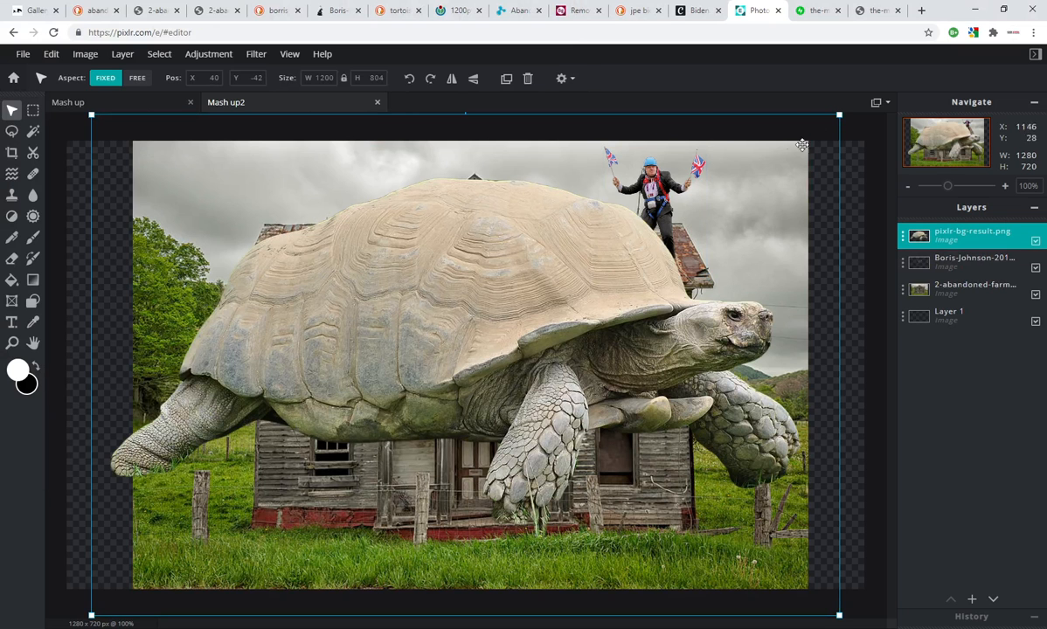
- Shrink the tortoise to about 261 × 175 px, tilt it upward and place it climbing the left side of the gable
{"action": "left_click_drag", "start_coordinate": [838, 115], "coordinate": [285, 458]}
{"action": "left_click_drag", "start_coordinate": [178, 512], "coordinate": [388, 199]}
{"action": "left_click_drag", "start_coordinate": [401, 160], "coordinate": [330, 168]}
{"action": "left_click_drag", "start_coordinate": [359, 339], "coordinate": [374, 300]}
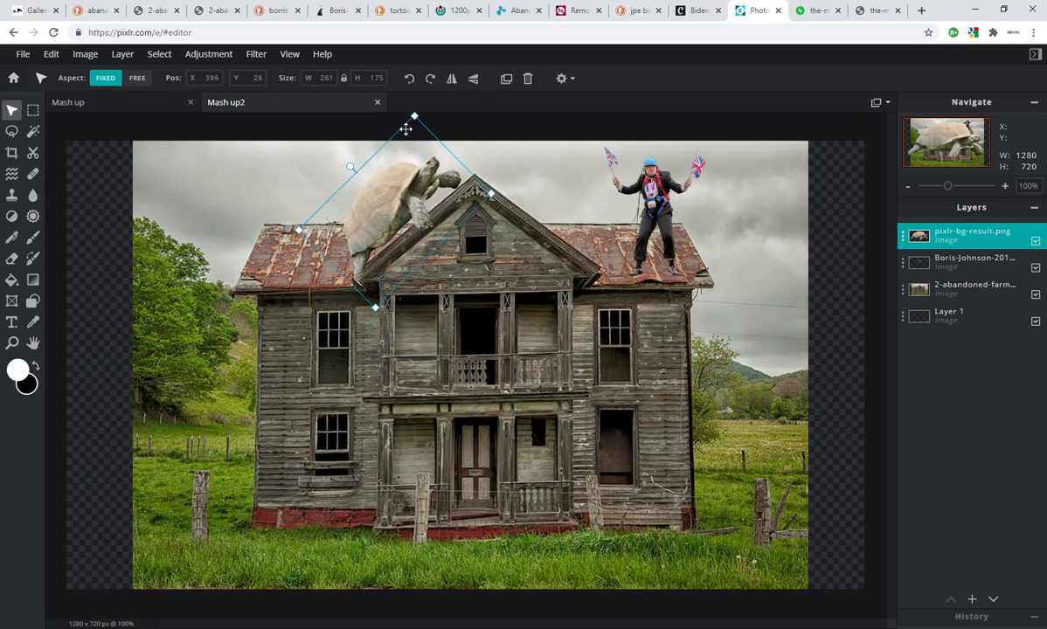
{"action": "left_click_drag", "start_coordinate": [349, 169], "coordinate": [383, 187]}
{"action": "left_click", "coordinate": [265, 180]}
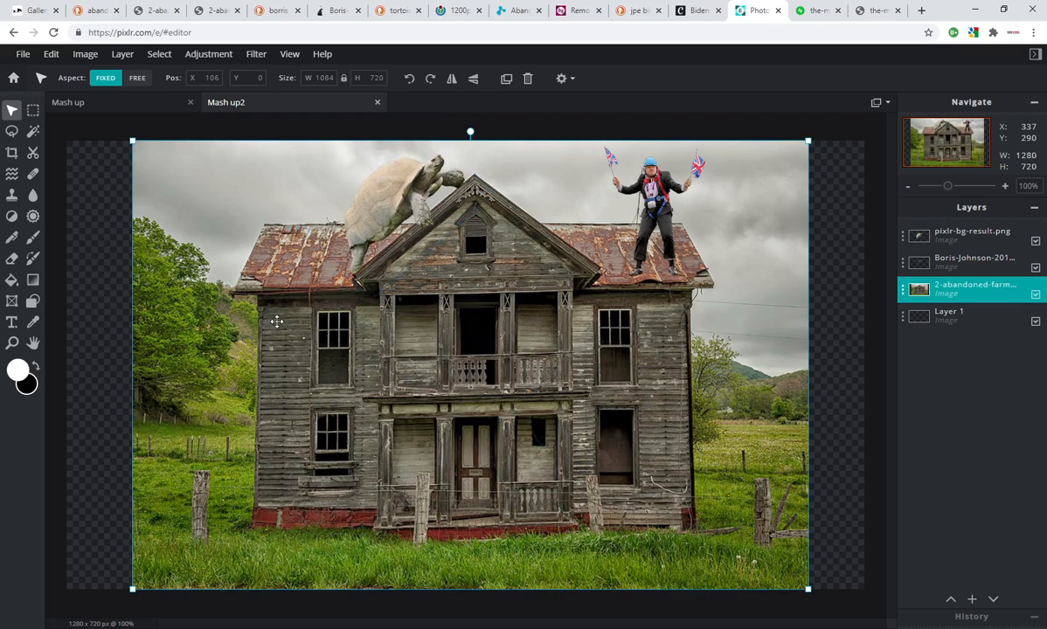
- Add sausage.png as a layer above the farm house and move the character to the photo's lower left edge
{"action": "left_click", "coordinate": [84, 56]}
{"action": "left_click", "coordinate": [123, 55]}
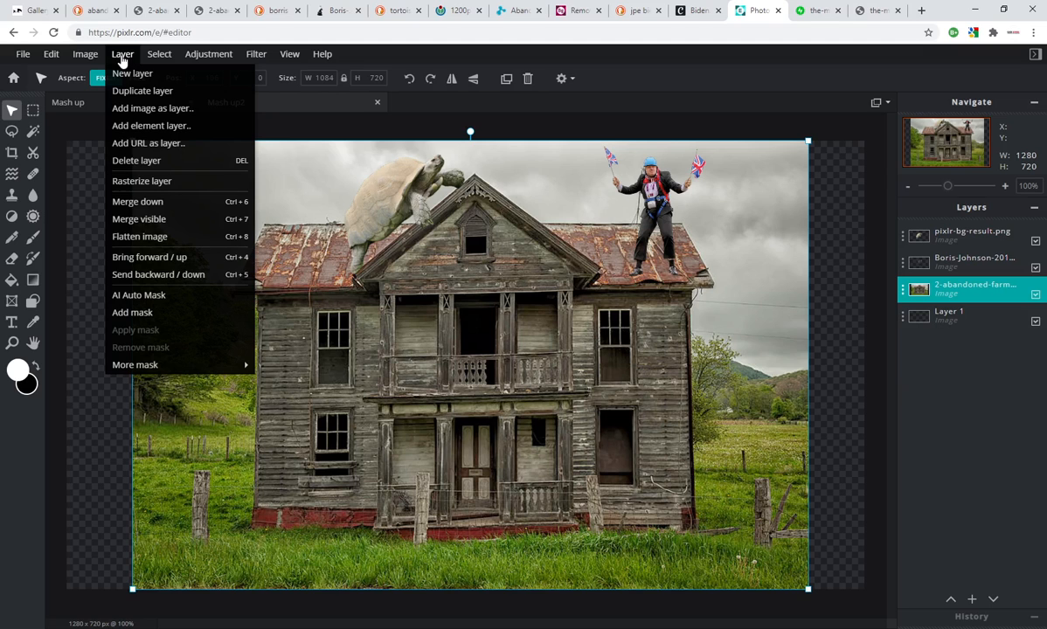
{"action": "left_click", "coordinate": [138, 108]}
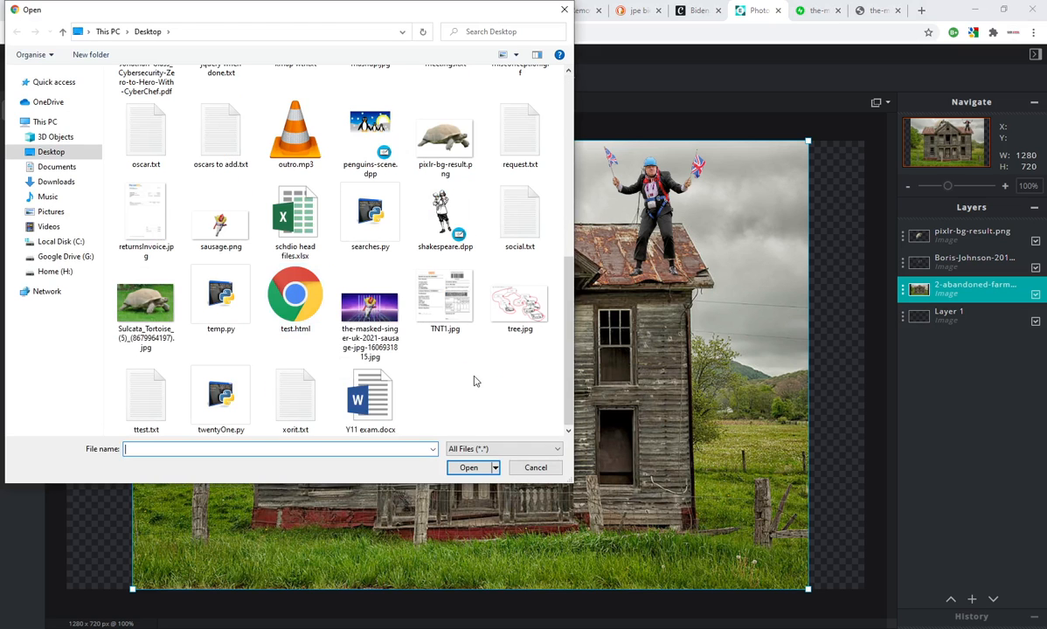
{"action": "double_click", "coordinate": [220, 218]}
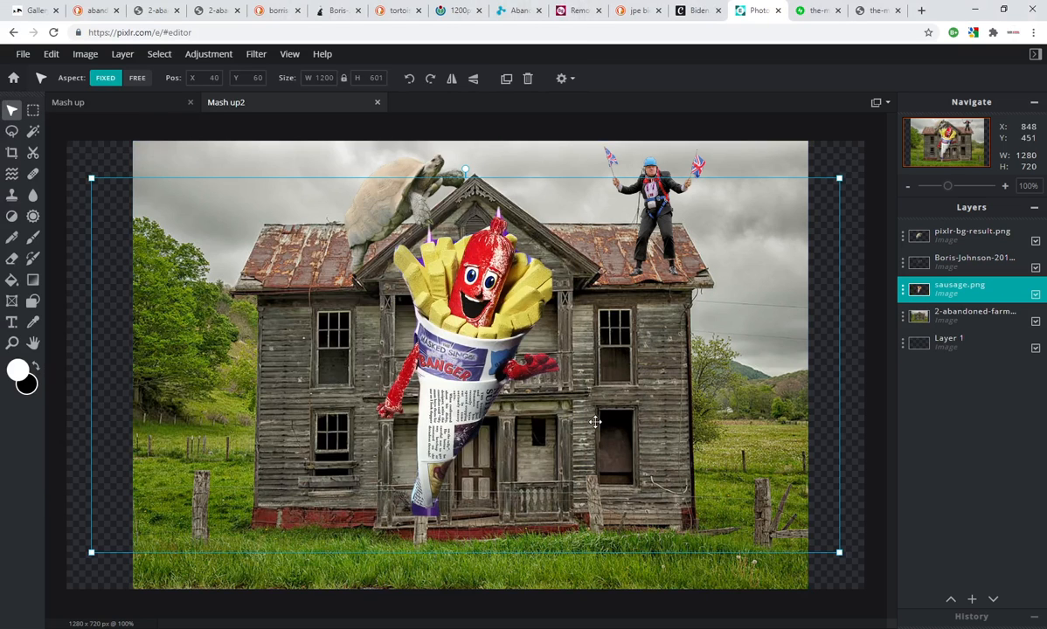
{"action": "left_click_drag", "start_coordinate": [487, 348], "coordinate": [240, 409]}
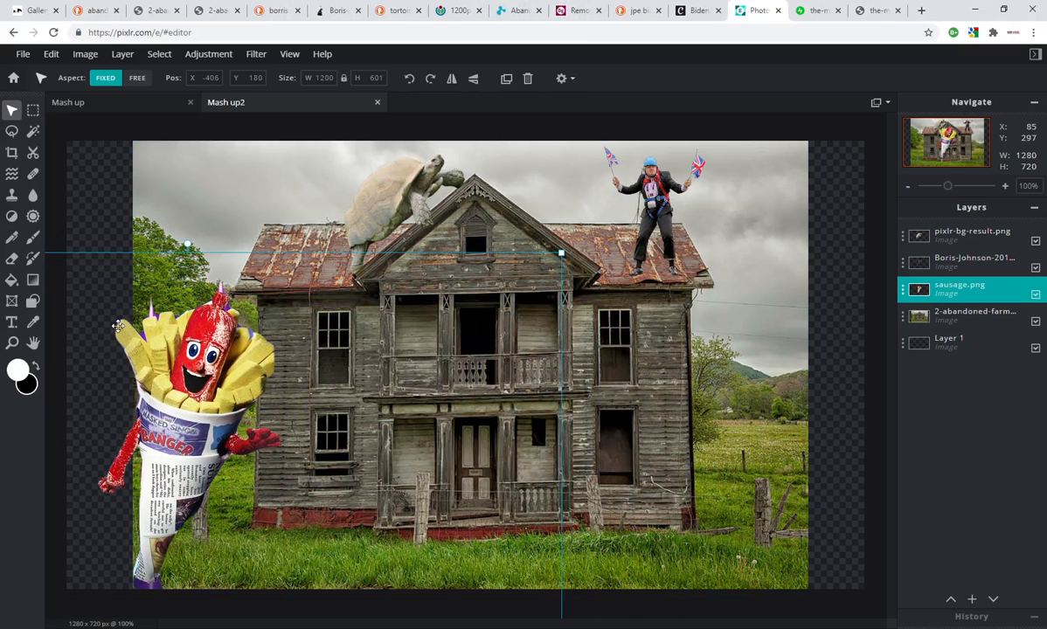
- Marquee-select the part of the sausage character overhanging the photo's left edge, about 92 × 543 px, and cut it away
{"action": "left_click", "coordinate": [32, 110]}
{"action": "left_click_drag", "start_coordinate": [78, 232], "coordinate": [134, 568]}
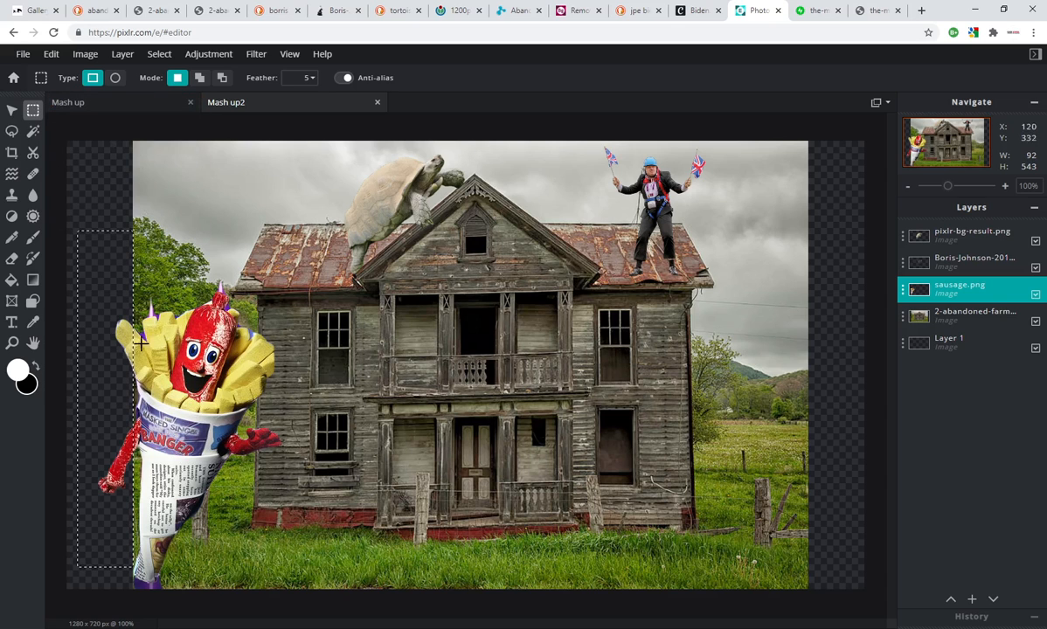
{"action": "left_click", "coordinate": [53, 54]}
{"action": "left_click", "coordinate": [64, 113]}
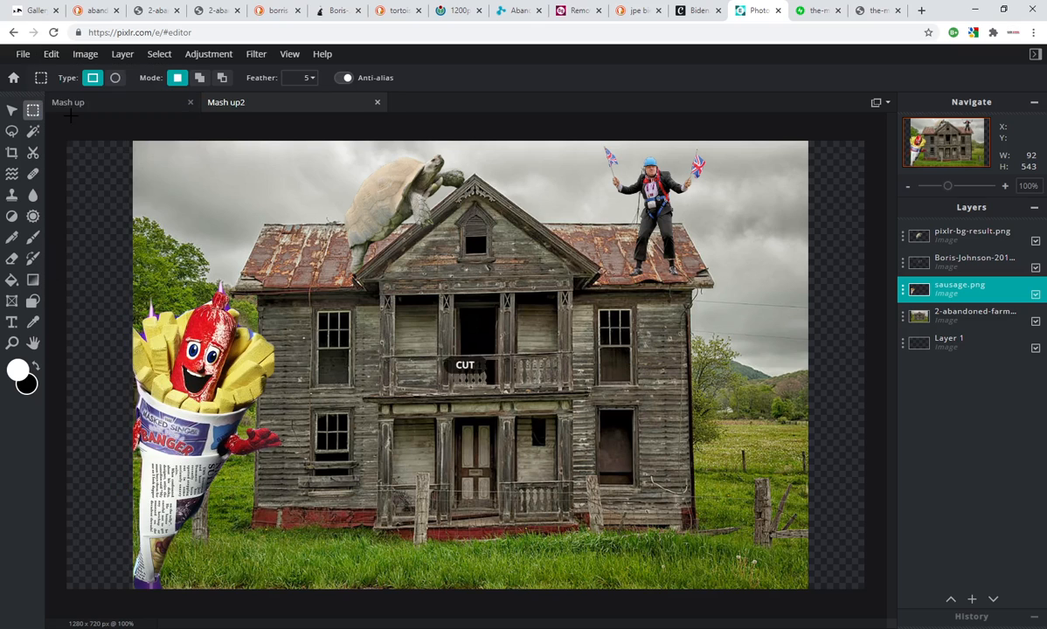
- Add Biden.png from the Desktop as an image layer above the sausage layer
{"action": "left_click", "coordinate": [88, 55]}
{"action": "mouse_move", "coordinate": [131, 56]}
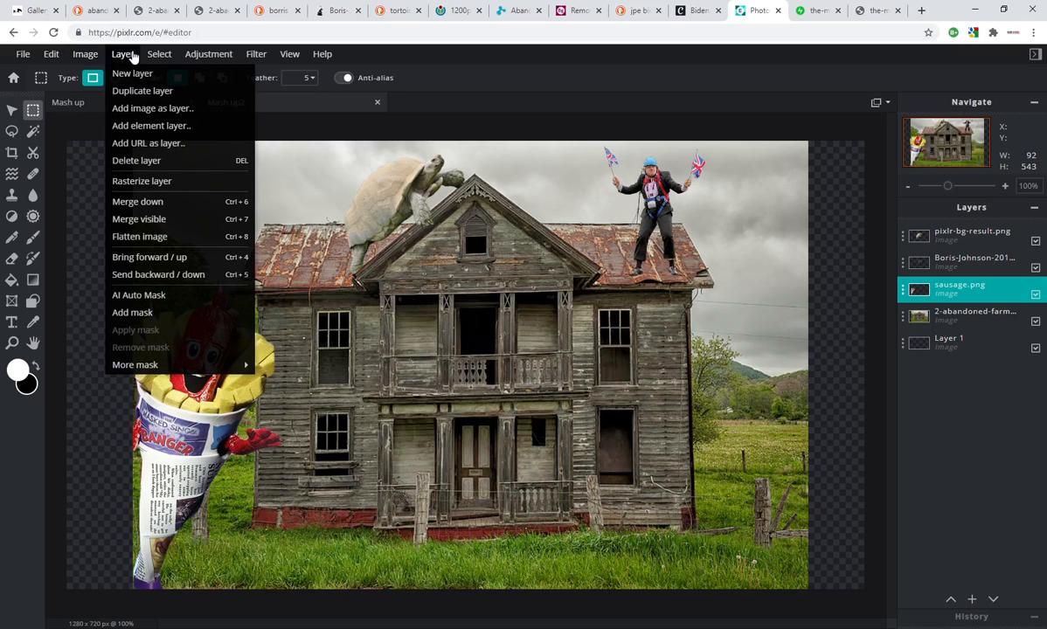
{"action": "left_click", "coordinate": [153, 109]}
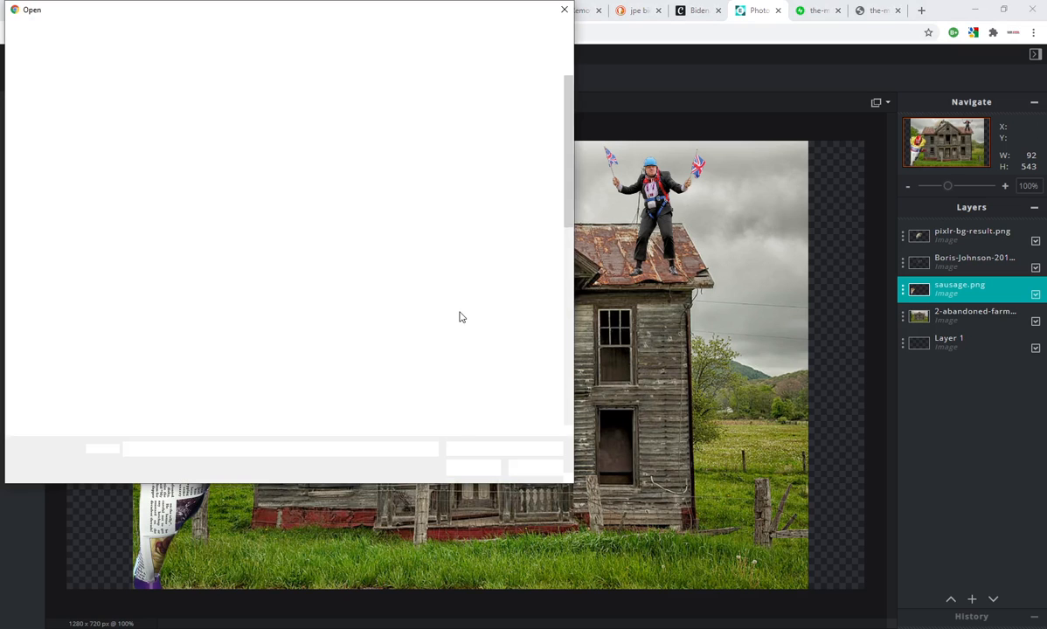
{"action": "left_click", "coordinate": [501, 219]}
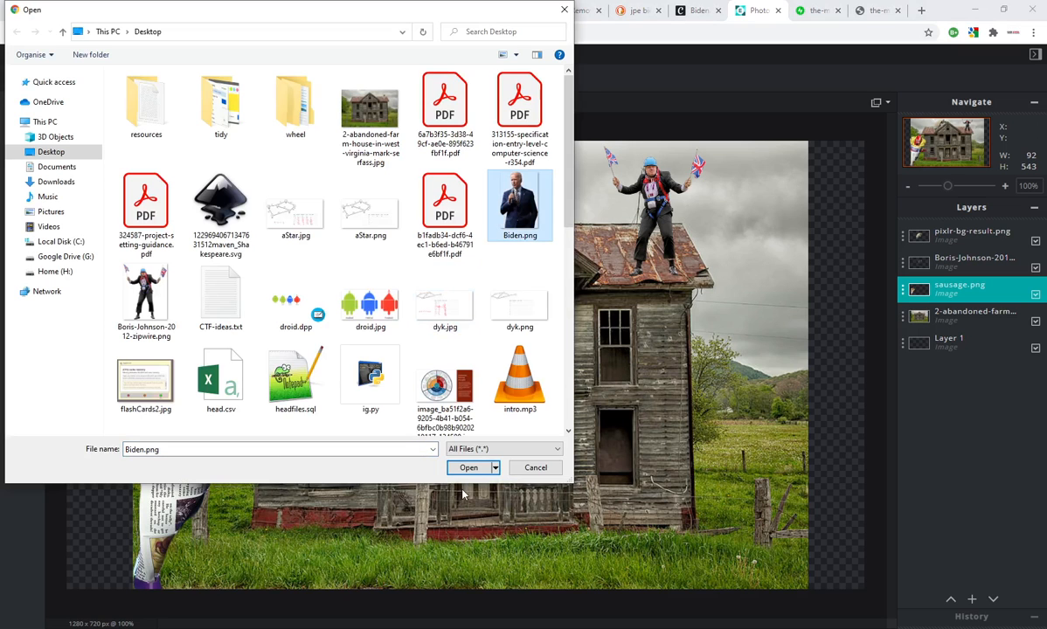
{"action": "left_click", "coordinate": [468, 468]}
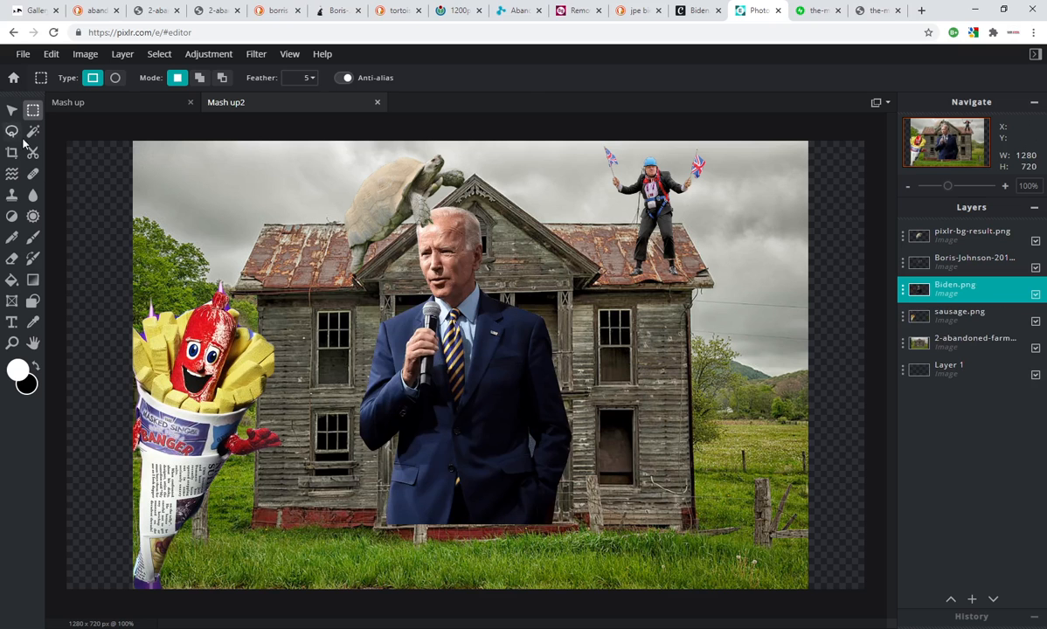
- Shrink the Biden cut-out to about 87 × 131 px and place it in the house's upper balcony doorway
{"action": "left_click", "coordinate": [11, 110]}
{"action": "left_click_drag", "start_coordinate": [573, 205], "coordinate": [513, 374]}
{"action": "left_click", "coordinate": [52, 54]}
{"action": "left_click", "coordinate": [57, 74]}
{"action": "left_click", "coordinate": [405, 481]}
{"action": "left_click_drag", "start_coordinate": [404, 481], "coordinate": [492, 387]}
{"action": "left_click_drag", "start_coordinate": [517, 320], "coordinate": [501, 346]}
{"action": "left_click_drag", "start_coordinate": [462, 394], "coordinate": [470, 359]}
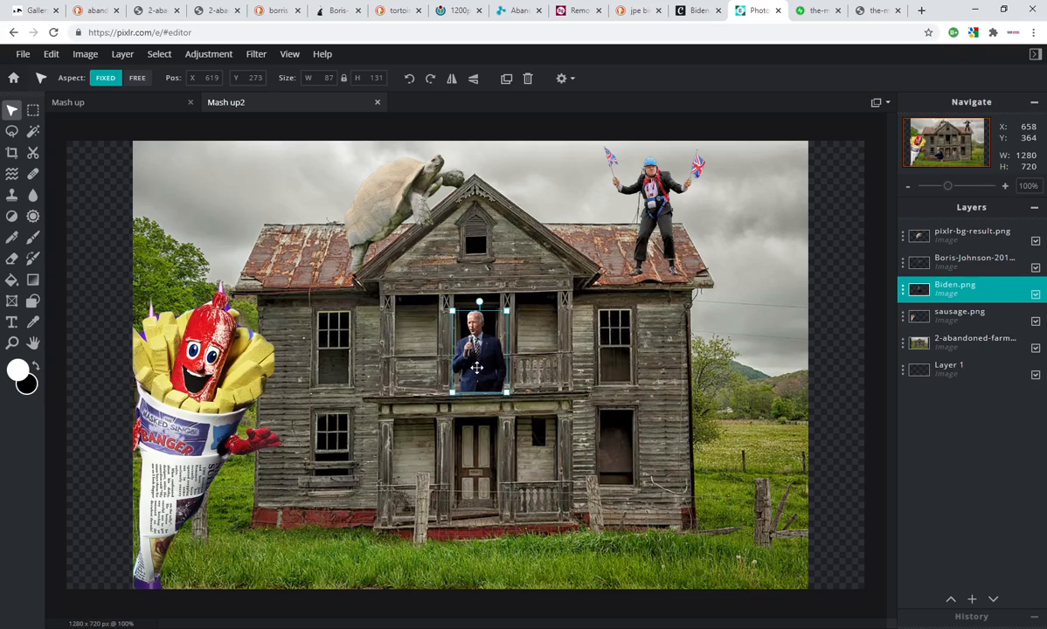
- Nudge the Biden cut-out up about 10 px so its lower edge sits just above the balcony floor
{"action": "scroll", "coordinate": [479, 355], "scroll_direction": "up", "scroll_amount": 4}
{"action": "scroll", "coordinate": [484, 366], "scroll_direction": "up", "scroll_amount": 3}
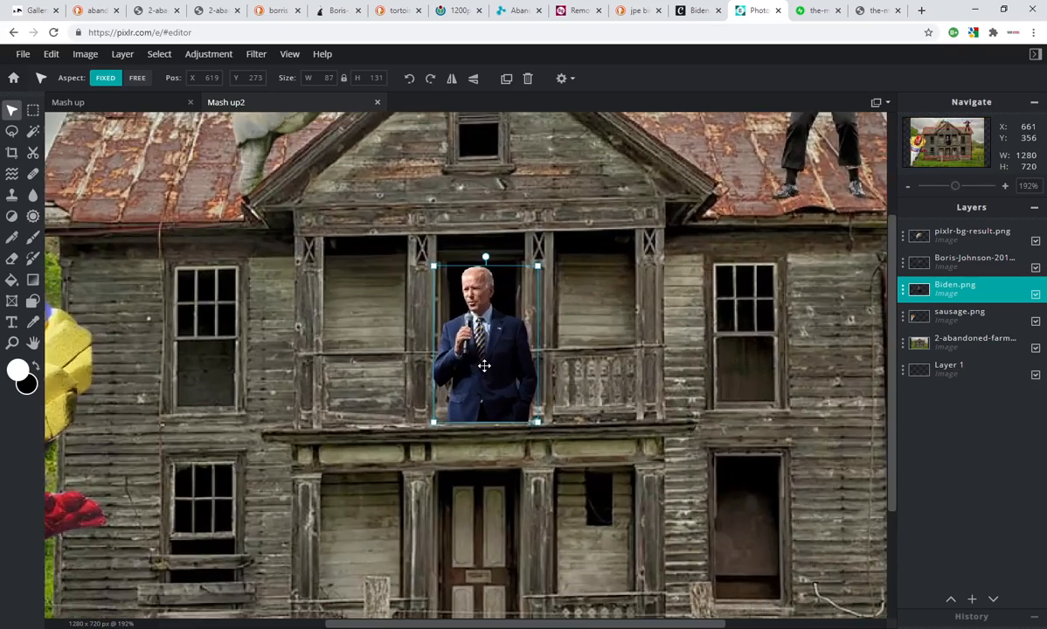
{"action": "scroll", "coordinate": [496, 381], "scroll_direction": "down", "scroll_amount": 2}
{"action": "scroll", "coordinate": [495, 381], "scroll_direction": "up", "scroll_amount": 2}
{"action": "scroll", "coordinate": [496, 381], "scroll_direction": "up", "scroll_amount": 2}
{"action": "left_click_drag", "start_coordinate": [475, 362], "coordinate": [475, 350]}
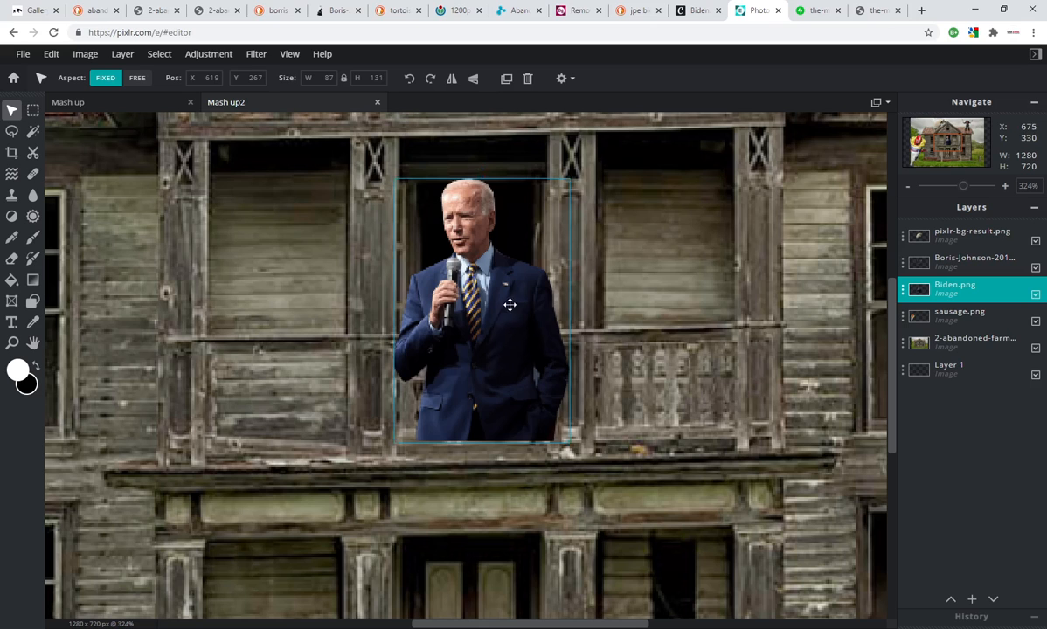
{"action": "left_click_drag", "start_coordinate": [506, 312], "coordinate": [508, 300]}
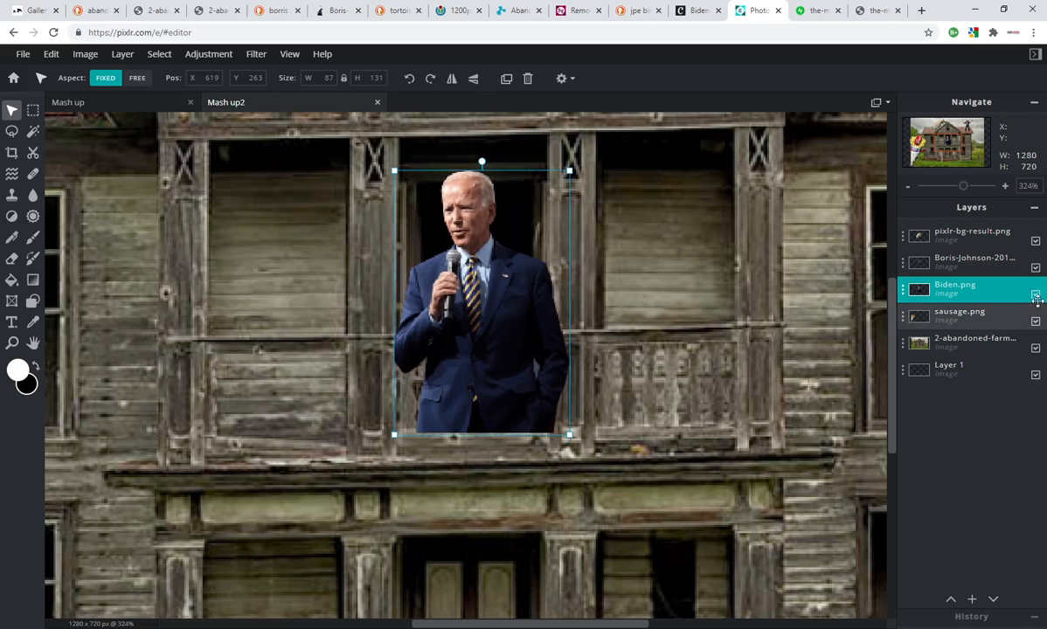
- On the farm house layer, marquee-select the balcony post left of Biden plus the railing across his lower body, about 127 × 176 px overall
{"action": "left_click", "coordinate": [962, 341]}
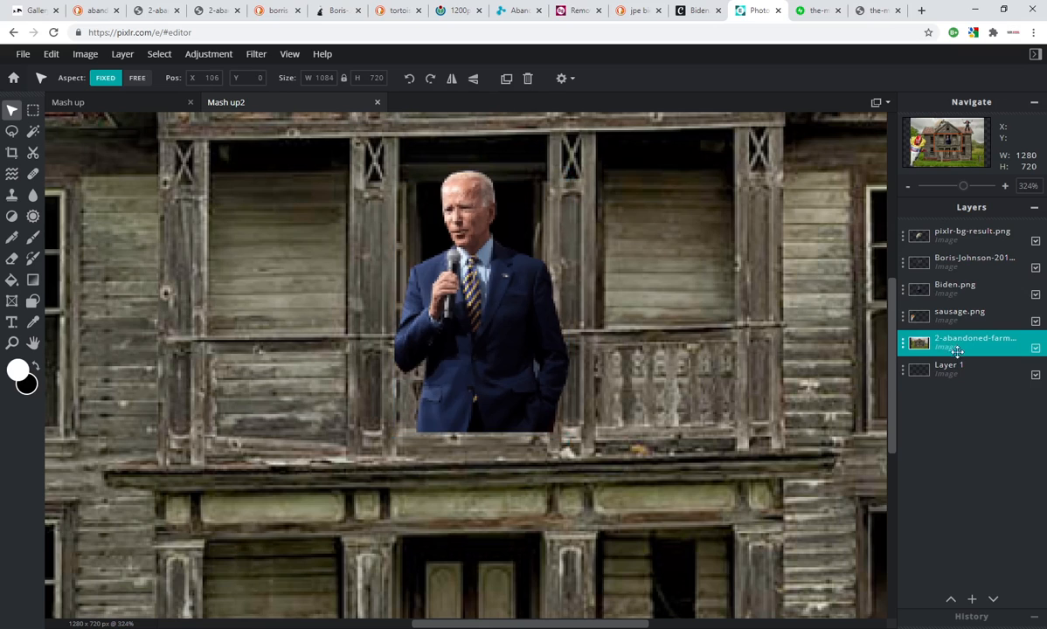
{"action": "left_click", "coordinate": [33, 109]}
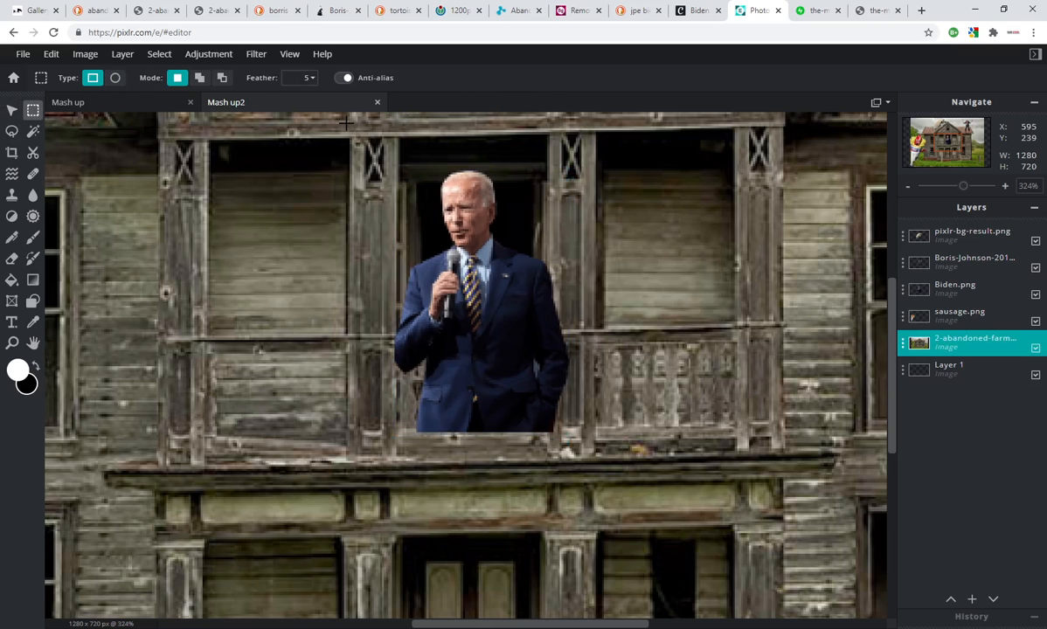
{"action": "left_click_drag", "start_coordinate": [347, 114], "coordinate": [419, 456]}
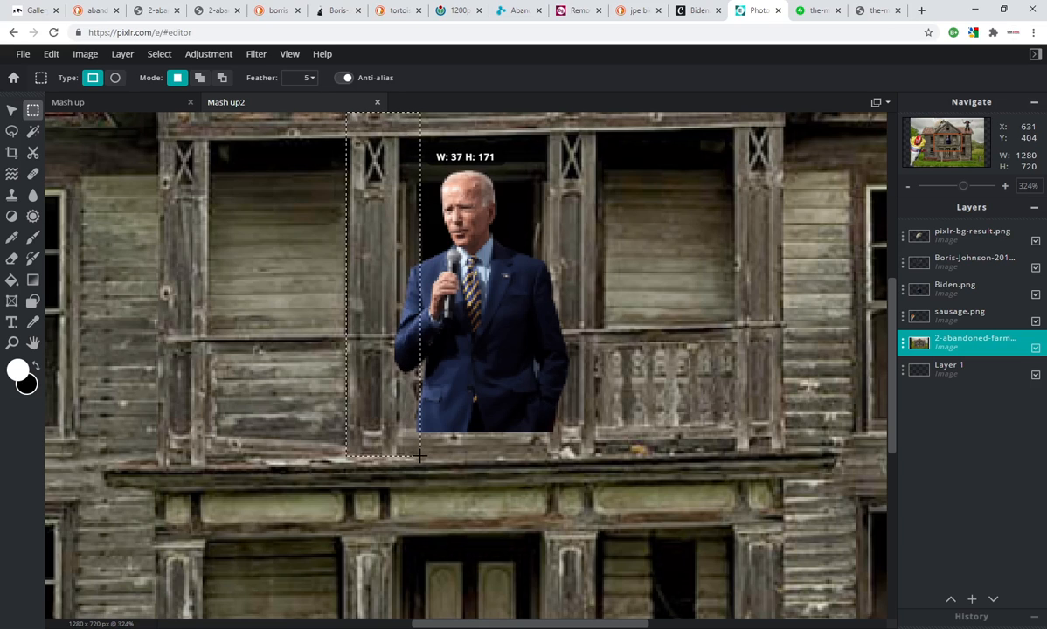
{"action": "left_click_drag", "start_coordinate": [419, 456], "coordinate": [422, 457]}
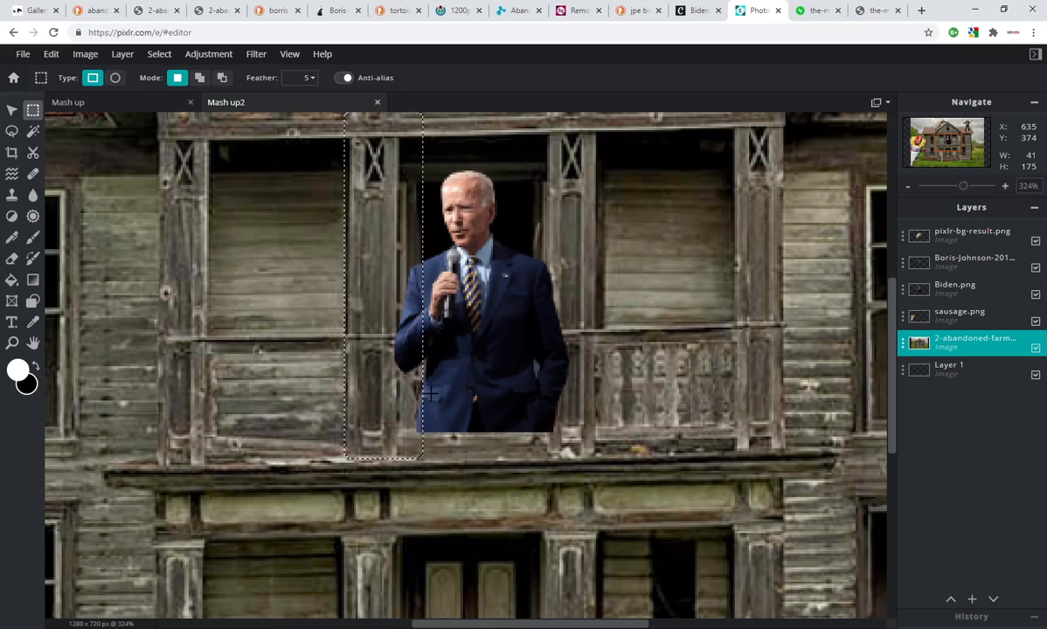
{"action": "key", "text": "shift"}
{"action": "left_click_drag", "start_coordinate": [594, 331], "coordinate": [350, 459]}
- Set the feather to 4 and add the right post and the upper beam to the selection, about 136 × 177 px overall
{"action": "left_click", "coordinate": [302, 77]}
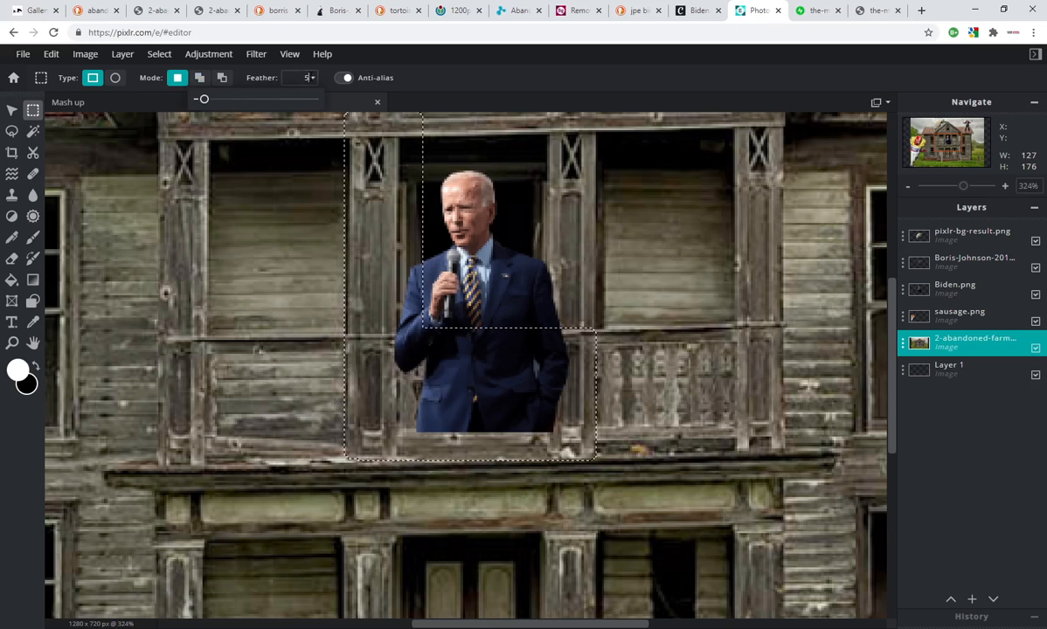
{"action": "left_click_drag", "start_coordinate": [203, 102], "coordinate": [203, 100]}
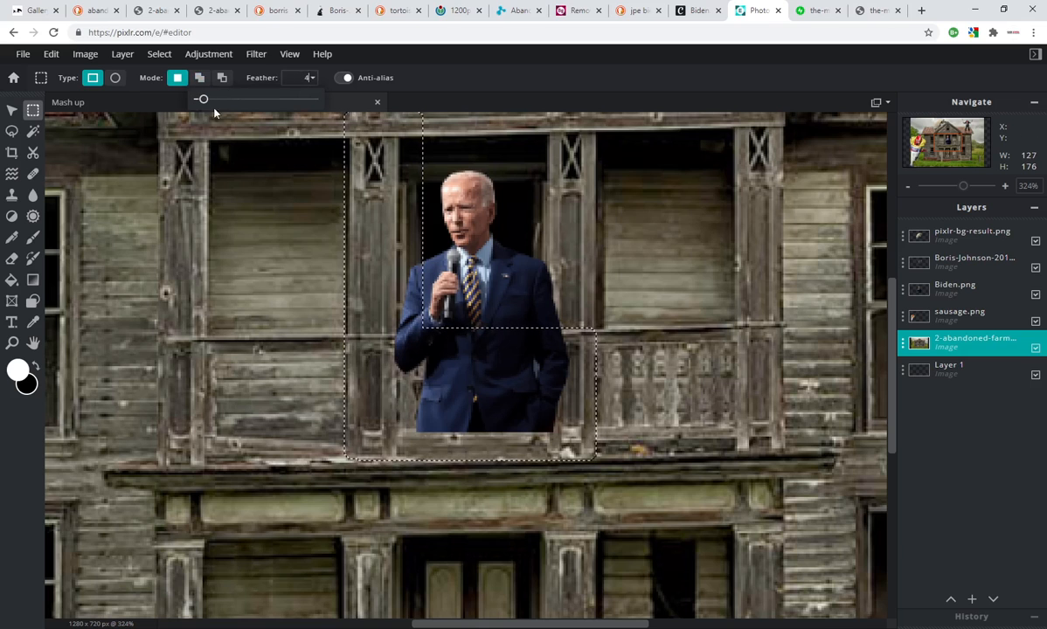
{"action": "left_click_drag", "start_coordinate": [533, 117], "coordinate": [612, 395], "text": "shift"}
{"action": "left_click_drag", "start_coordinate": [534, 395], "coordinate": [534, 397], "text": "shift"}
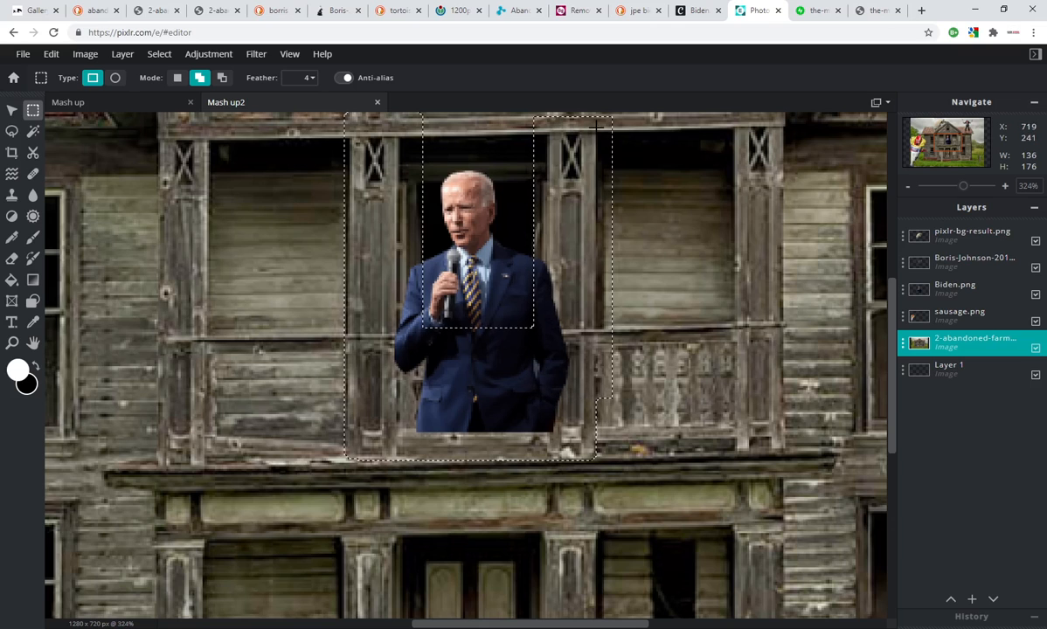
{"action": "left_click_drag", "start_coordinate": [584, 127], "coordinate": [340, 108]}
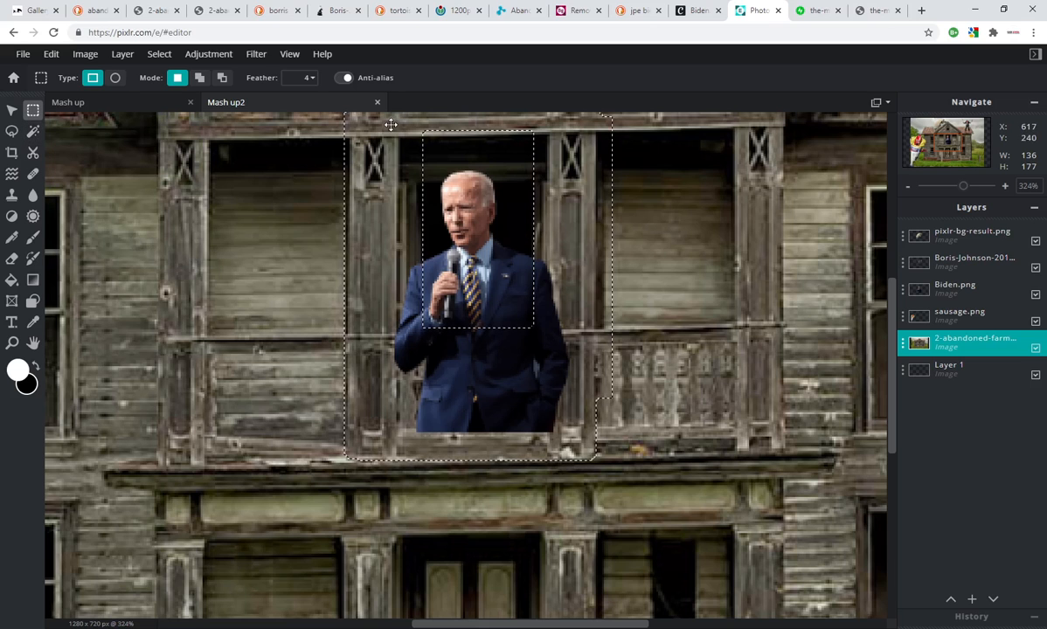
- Copy the selected balcony frame onto a new layer and move that layer to the top of the stack
{"action": "left_click", "coordinate": [51, 53]}
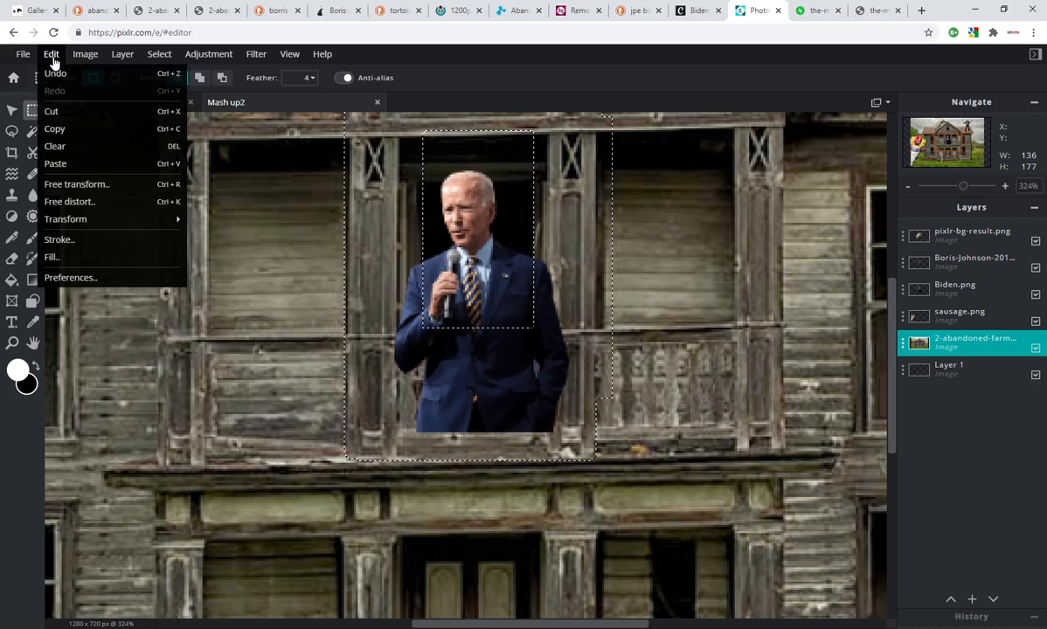
{"action": "left_click", "coordinate": [66, 128]}
{"action": "left_click", "coordinate": [322, 268]}
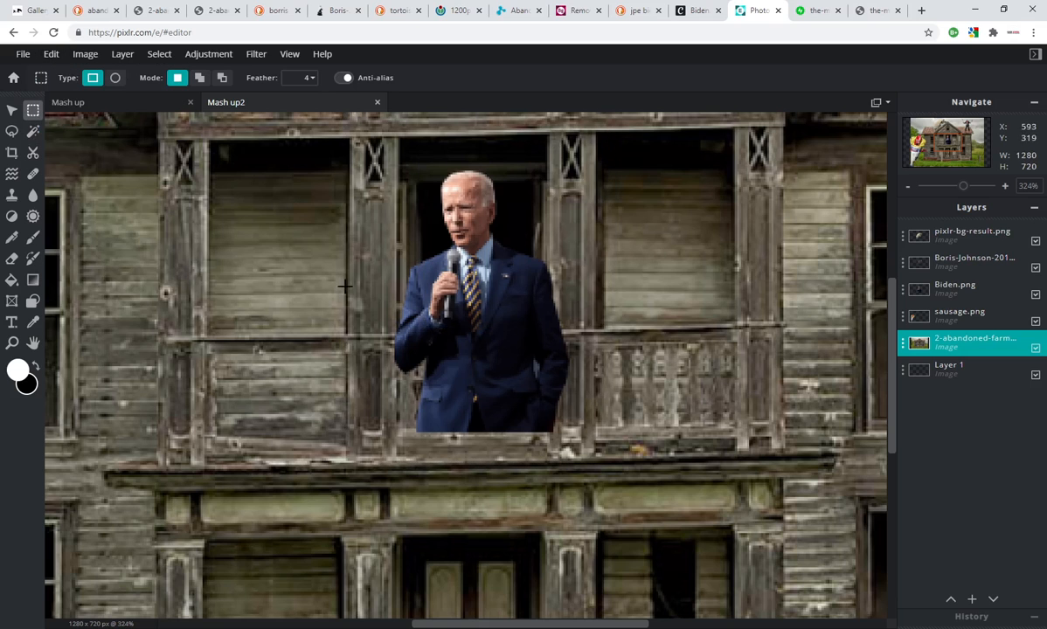
{"action": "left_click", "coordinate": [50, 54]}
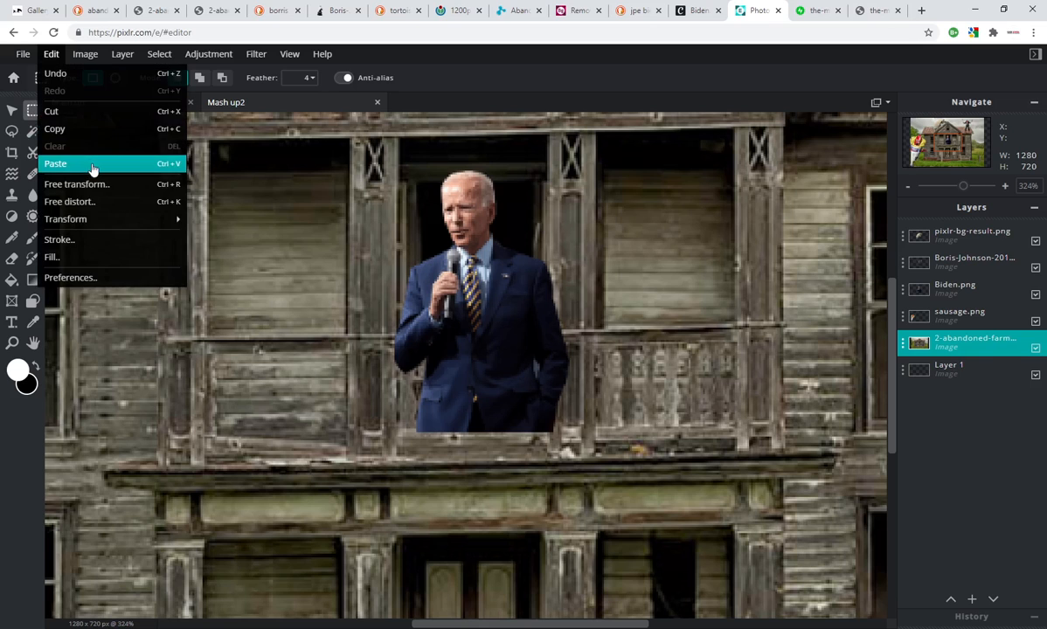
{"action": "left_click", "coordinate": [61, 164]}
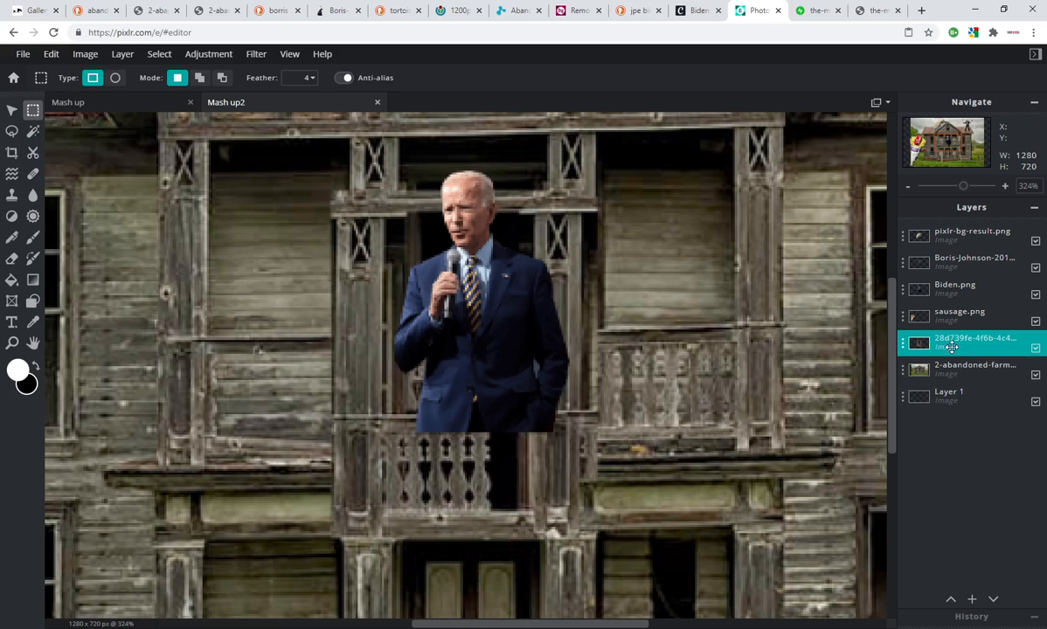
{"action": "left_click_drag", "start_coordinate": [956, 347], "coordinate": [963, 238]}
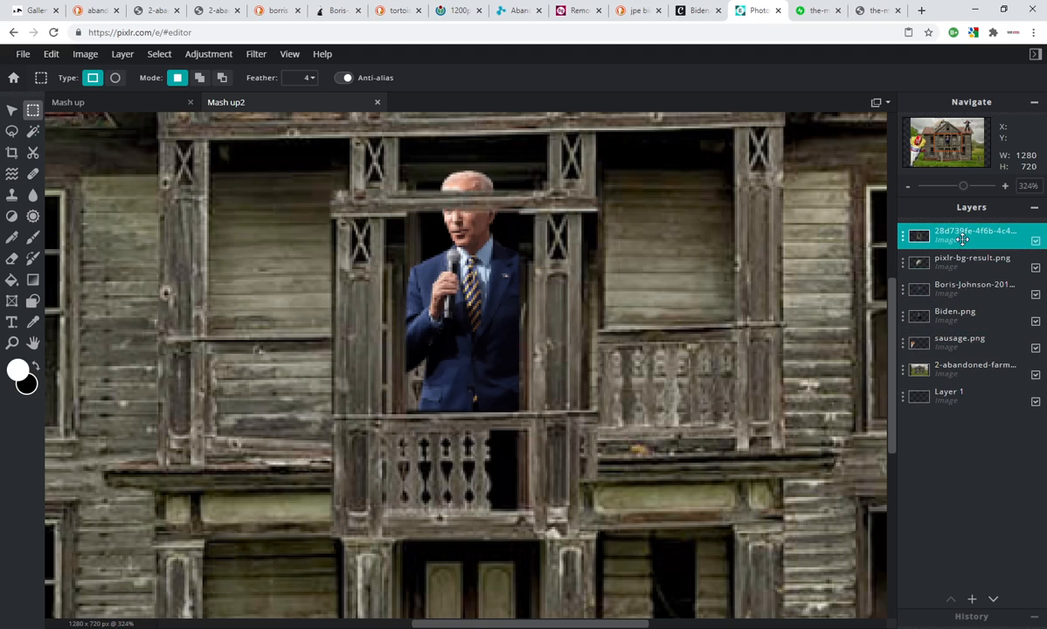
- Move the copied balcony frame over the original balcony to about X 589, Y 231, so its railing and posts cover Biden's lower body
{"action": "left_click", "coordinate": [12, 111]}
{"action": "left_click_drag", "start_coordinate": [548, 388], "coordinate": [554, 315]}
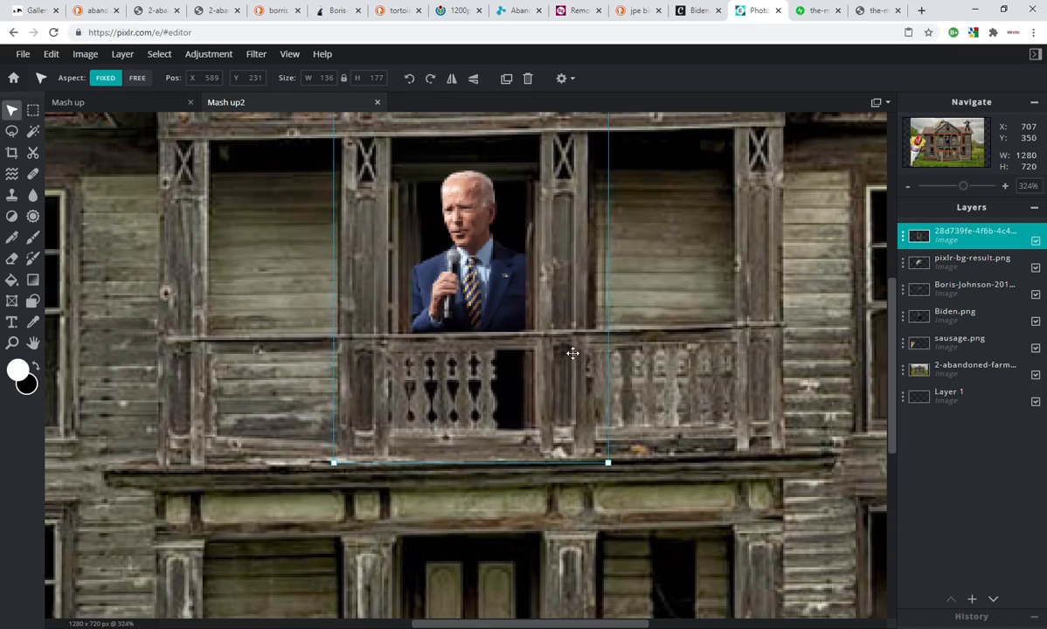
{"action": "scroll", "coordinate": [657, 354], "scroll_direction": "down", "scroll_amount": 4}
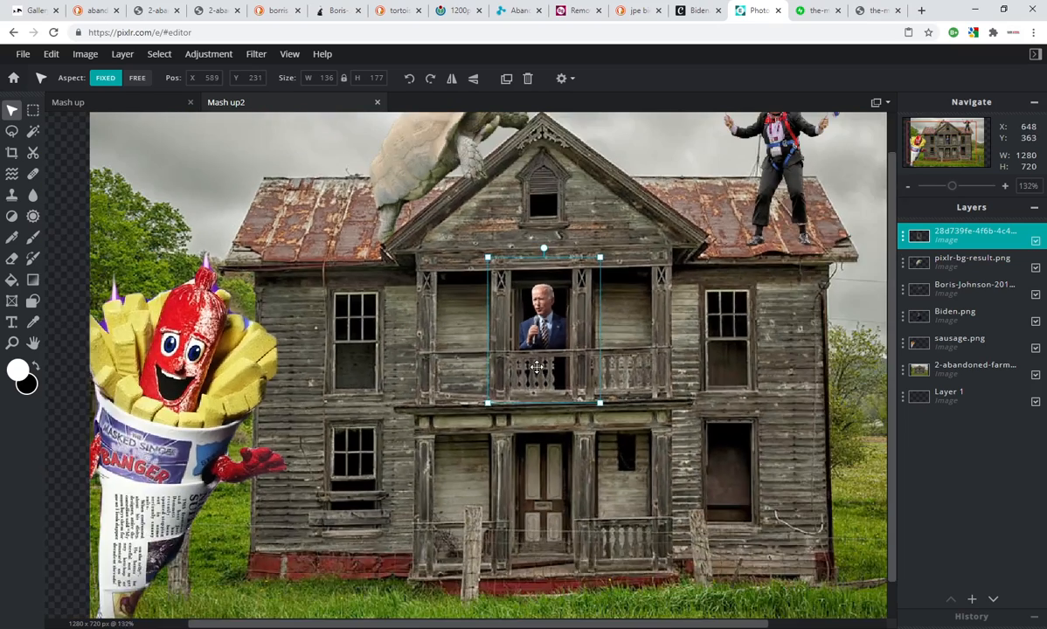
{"action": "scroll", "coordinate": [367, 357], "scroll_direction": "down", "scroll_amount": 1}
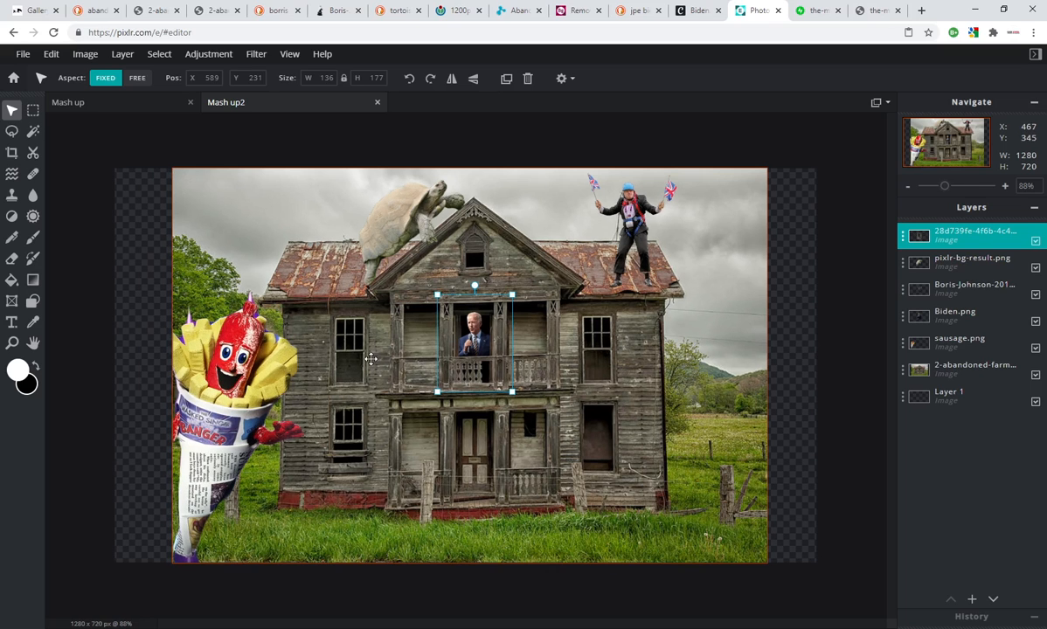
{"action": "left_click", "coordinate": [535, 408]}
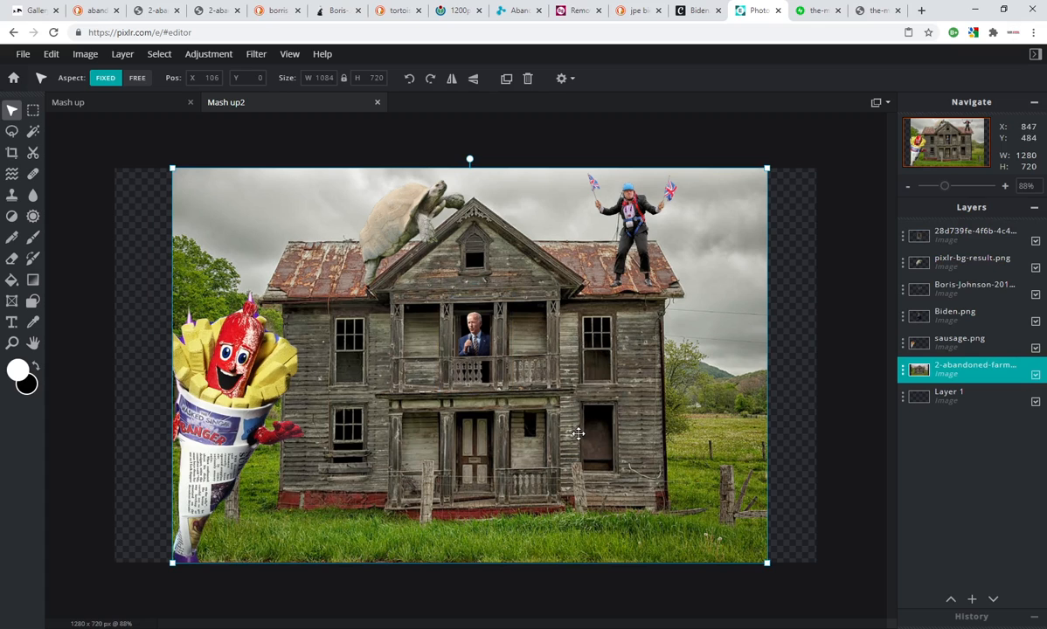
{"action": "left_click", "coordinate": [24, 54]}
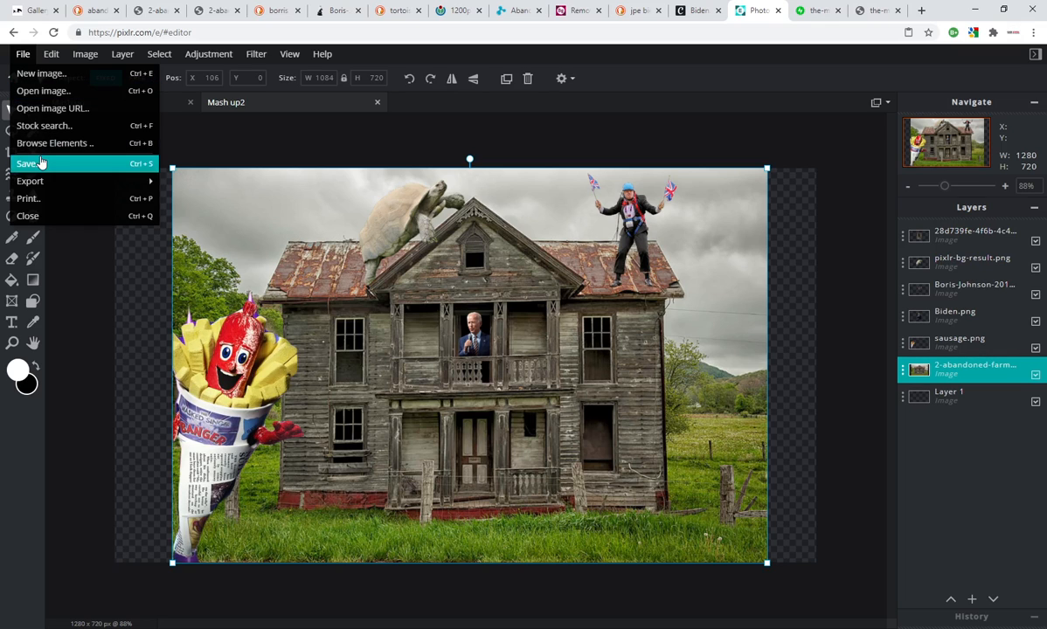
{"action": "mouse_move", "coordinate": [48, 182]}
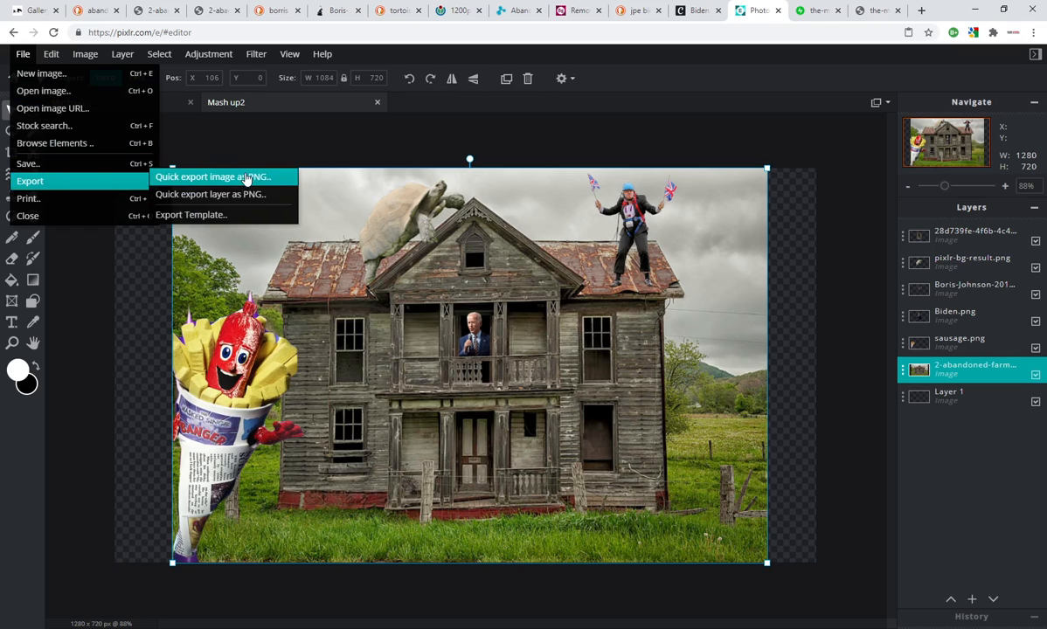
{"action": "left_click", "coordinate": [24, 54]}
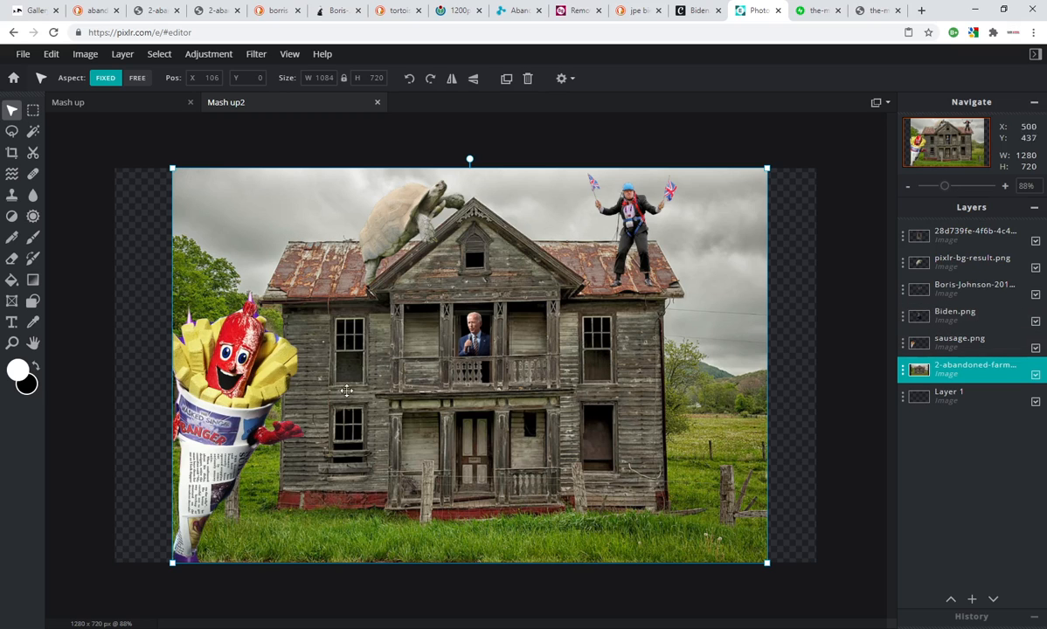
{"action": "left_click", "coordinate": [51, 56]}
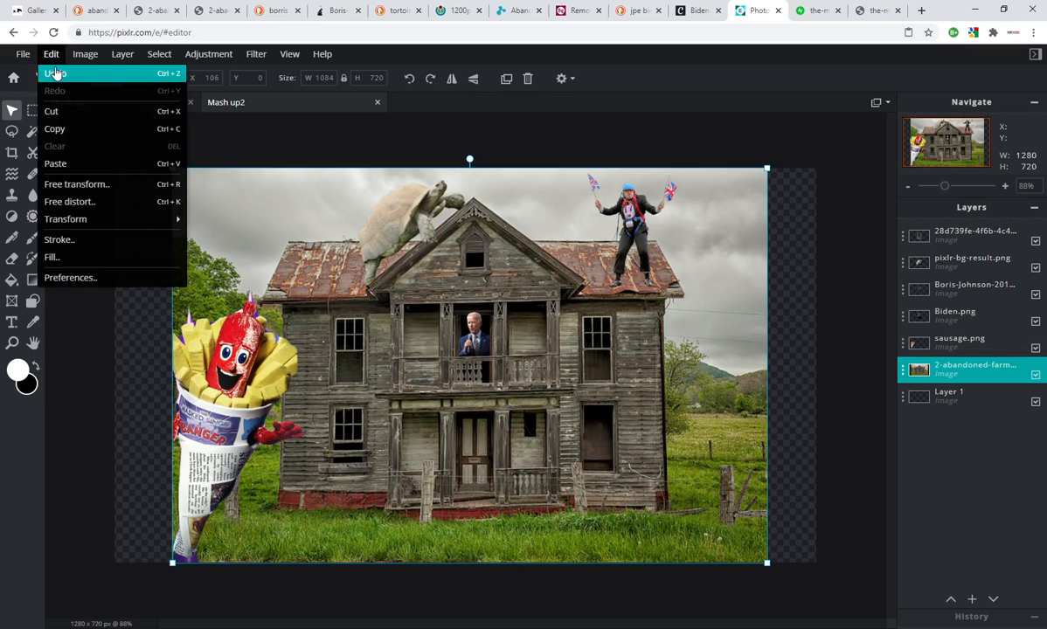
{"action": "left_click", "coordinate": [51, 56]}
- Delete the copied balcony frame layer and undo the deletion, leaving no layer selected
{"action": "left_click", "coordinate": [479, 368]}
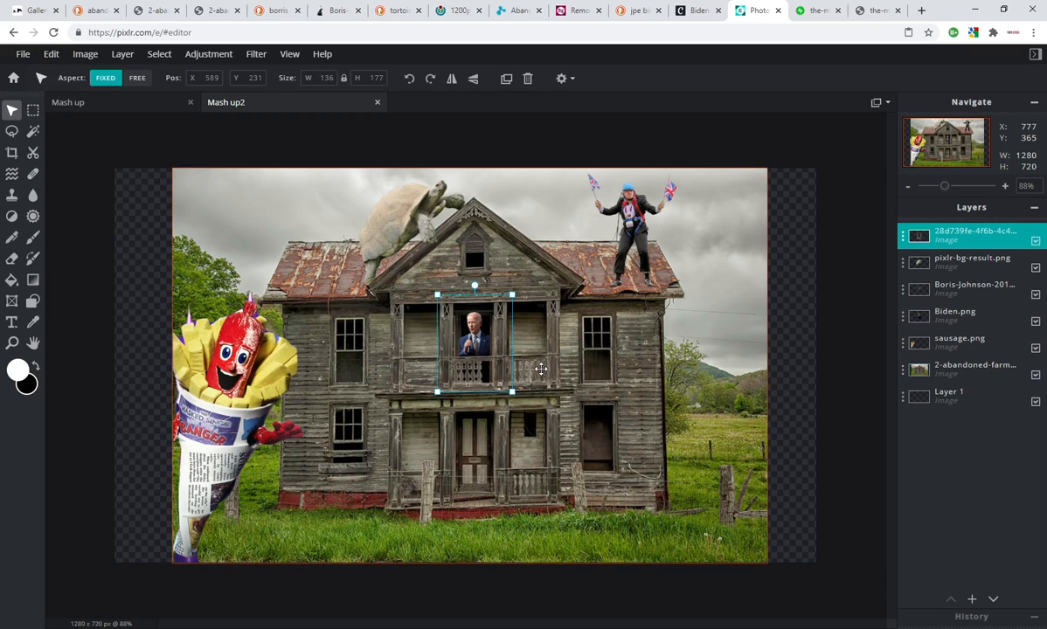
{"action": "key", "text": "Delete"}
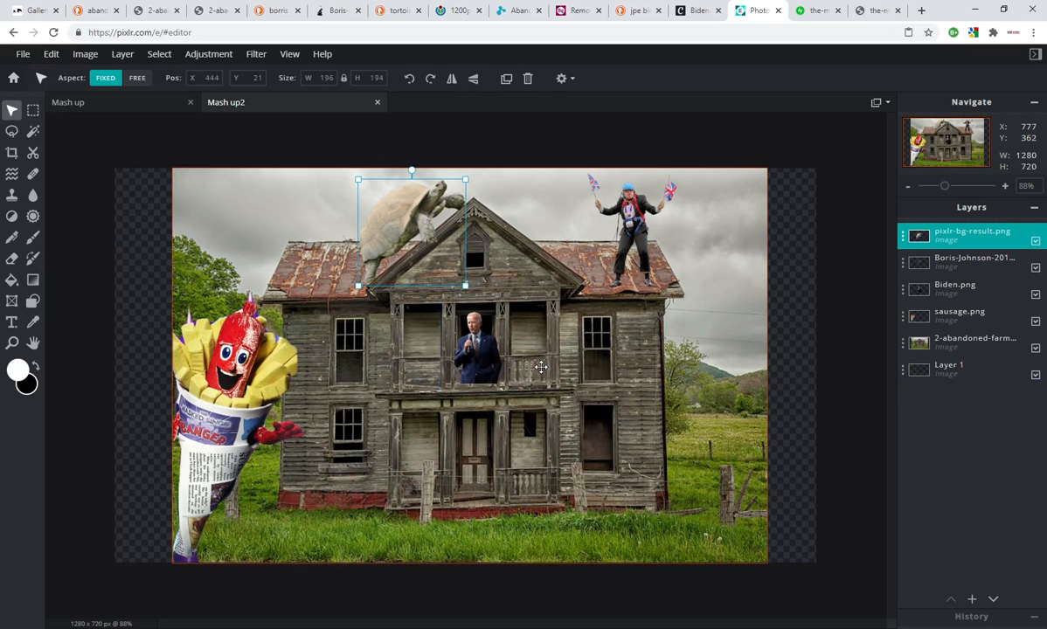
{"action": "key", "text": "ctrl+z"}
{"action": "left_click", "coordinate": [605, 365]}
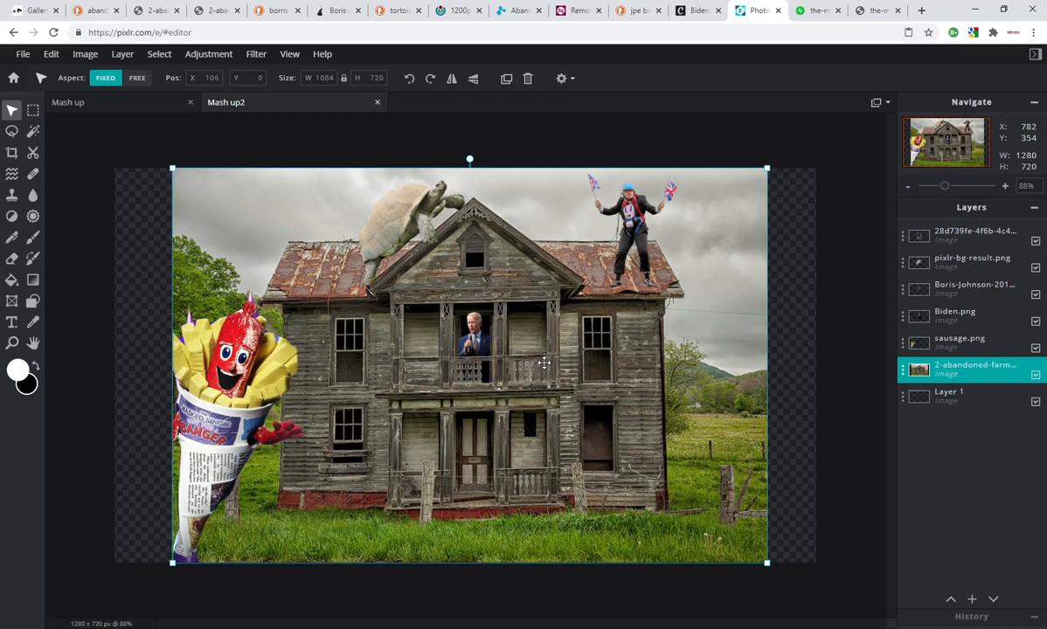
{"action": "left_click", "coordinate": [792, 362]}
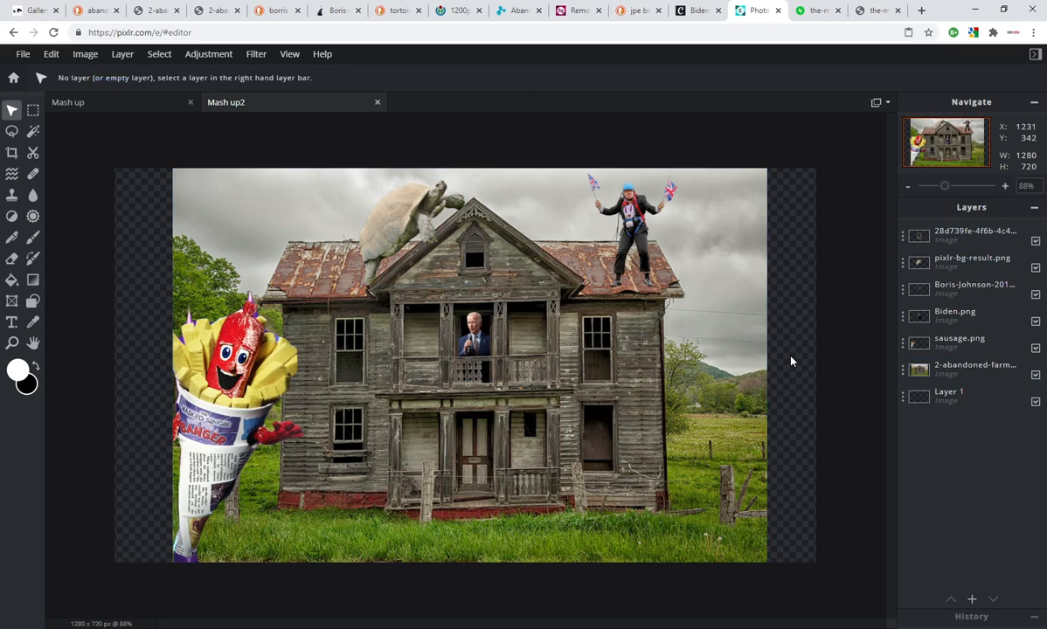